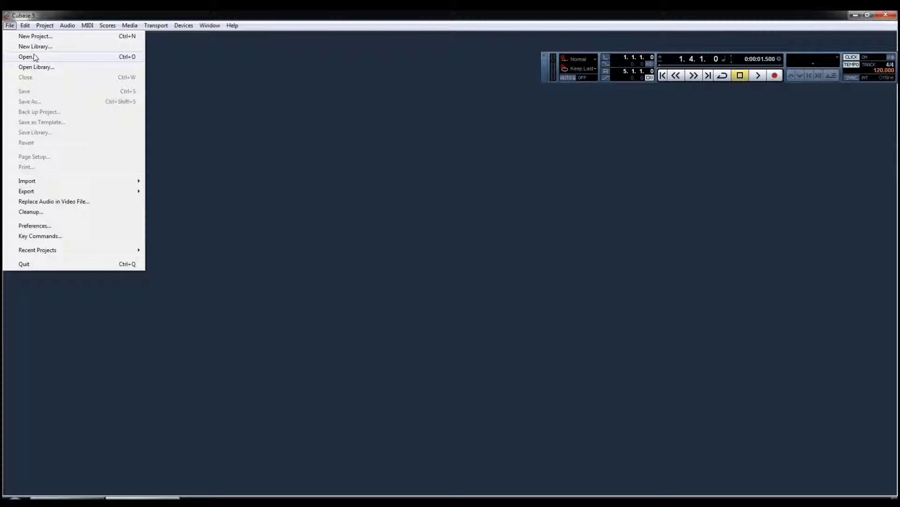
Create a new project from the Empty template in the CUBASE PROJECTS folder
left_click(218, 104)
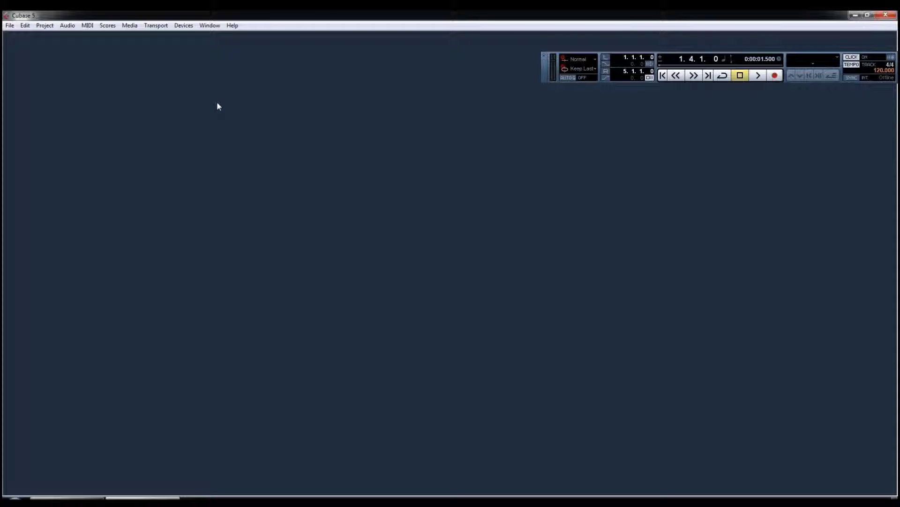
left_click(10, 26)
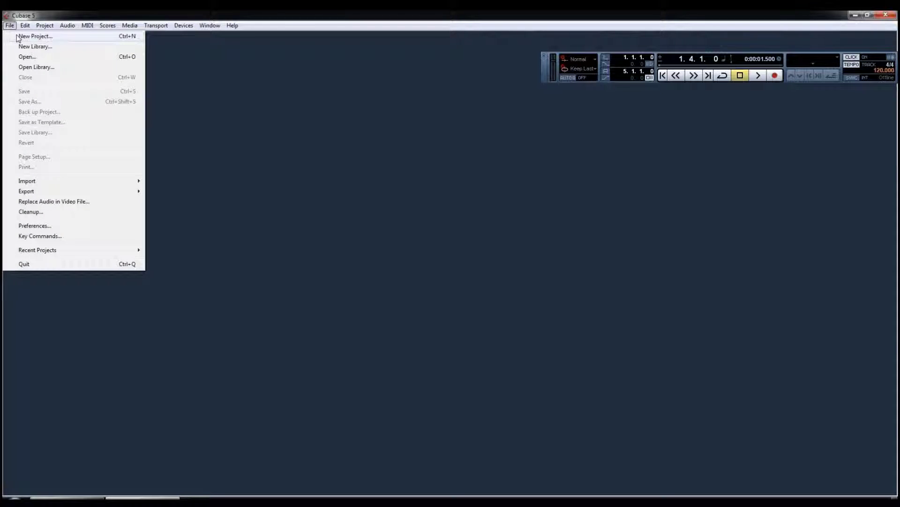
left_click(33, 37)
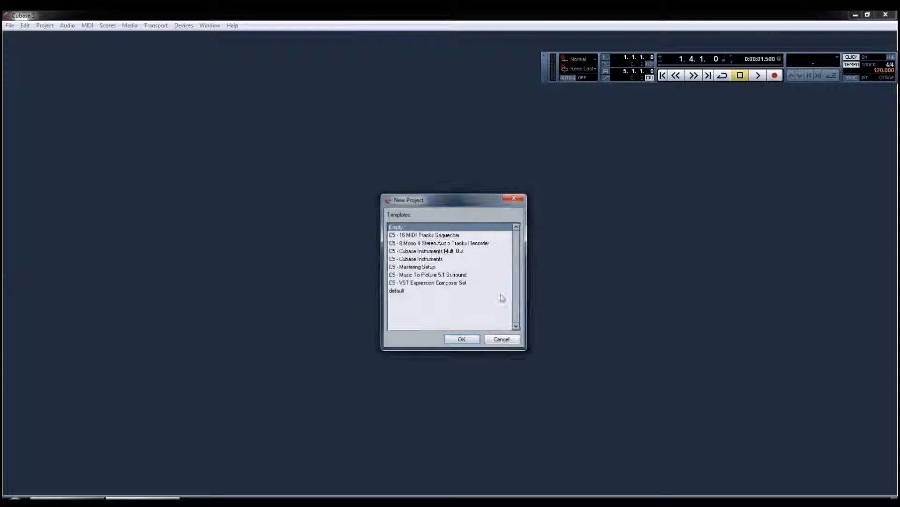
left_click(462, 341)
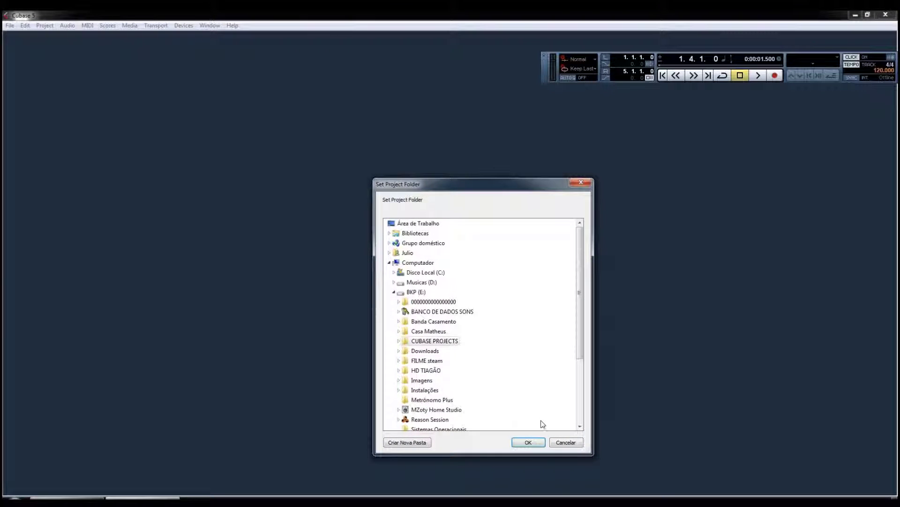
left_click(526, 440)
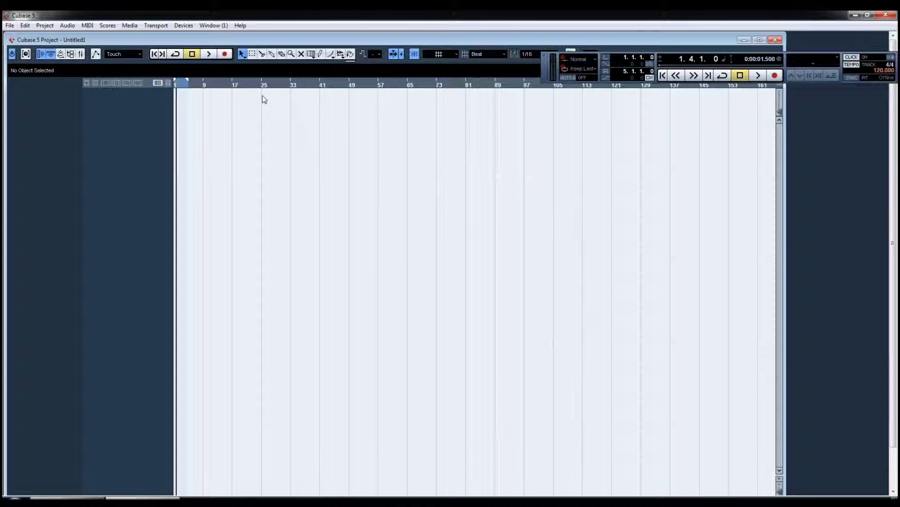
Activate the Mix L and Mix R ReWire channels of the Reason device and close its channel window
left_click(190, 26)
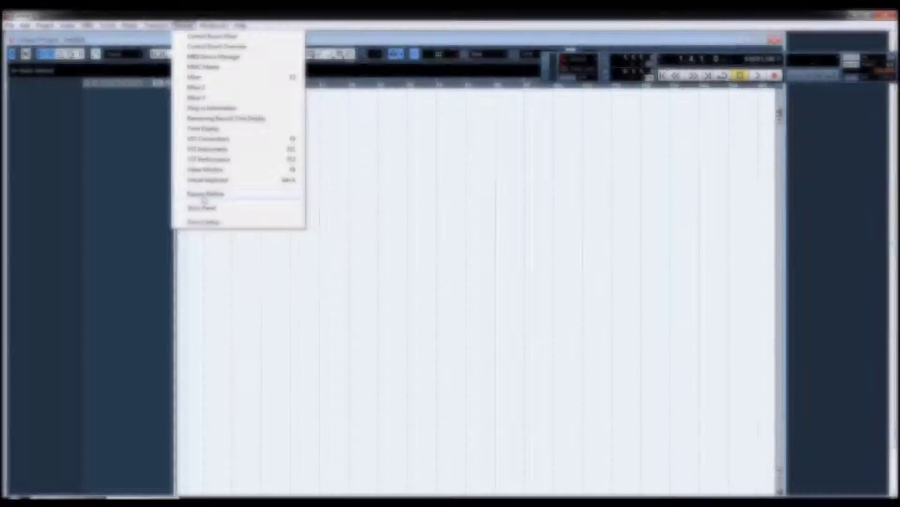
left_click(204, 195)
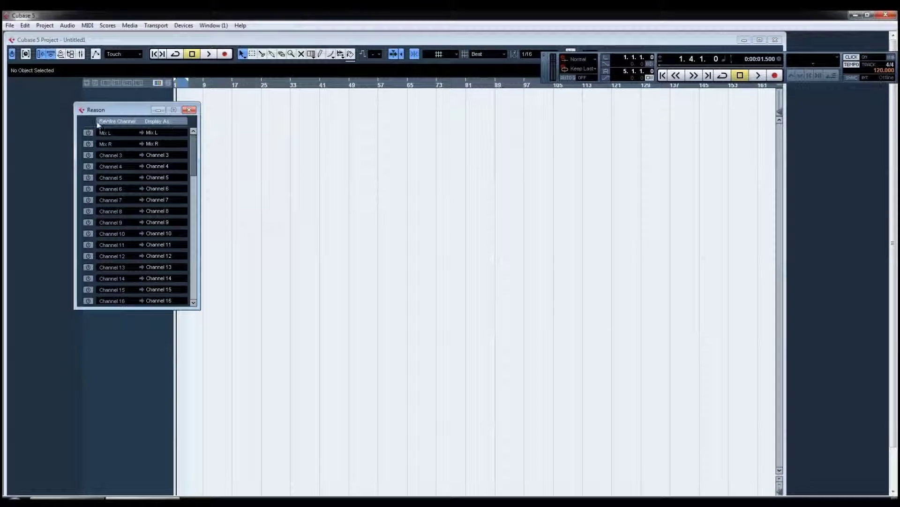
left_click(87, 133)
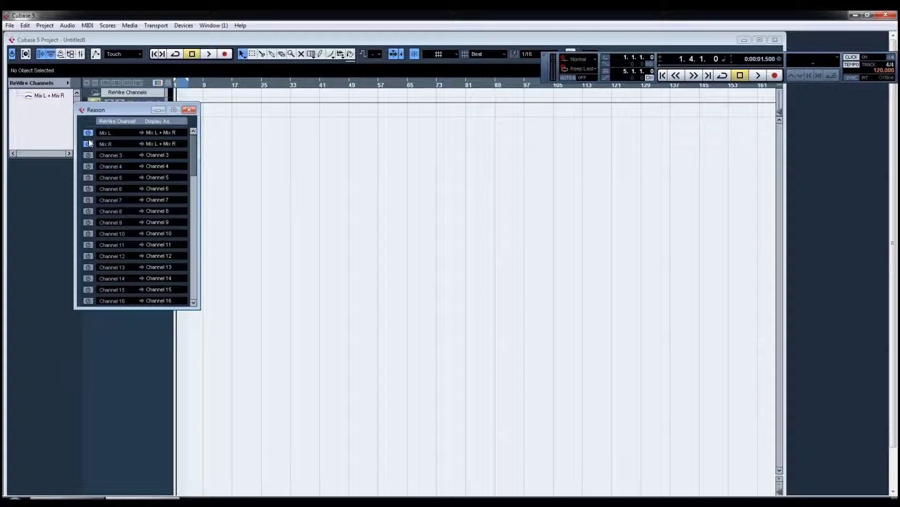
left_click(189, 110)
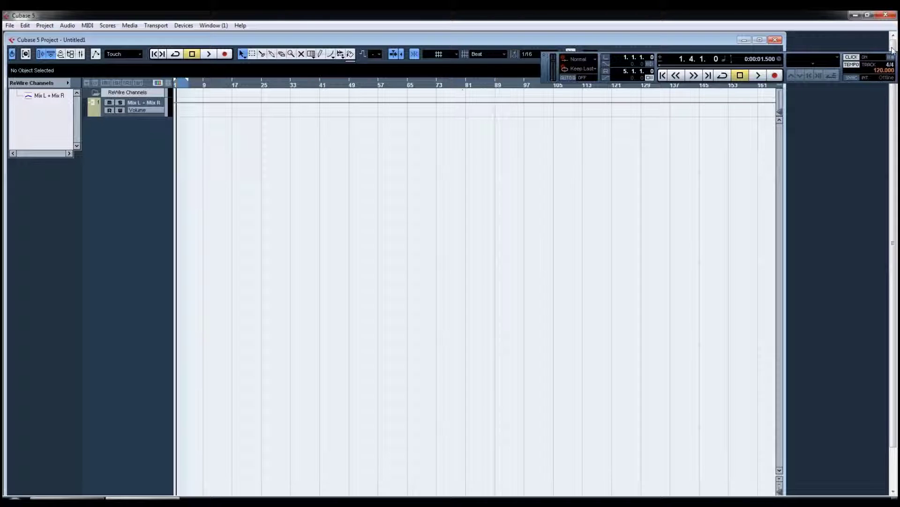
Minimize Cubase, open the Reason song from the desktop and bring its NN-XT device into view
left_click(856, 15)
double_click(24, 268)
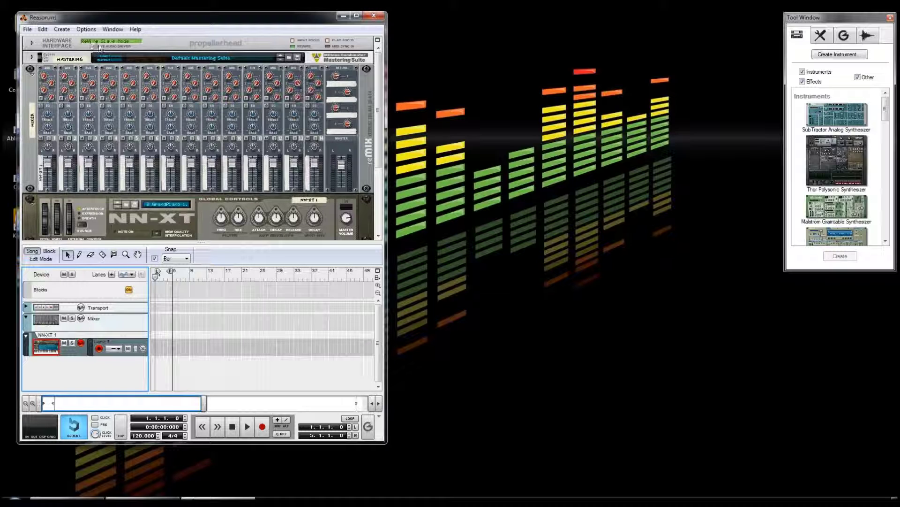
scroll(202, 160, "down", 2)
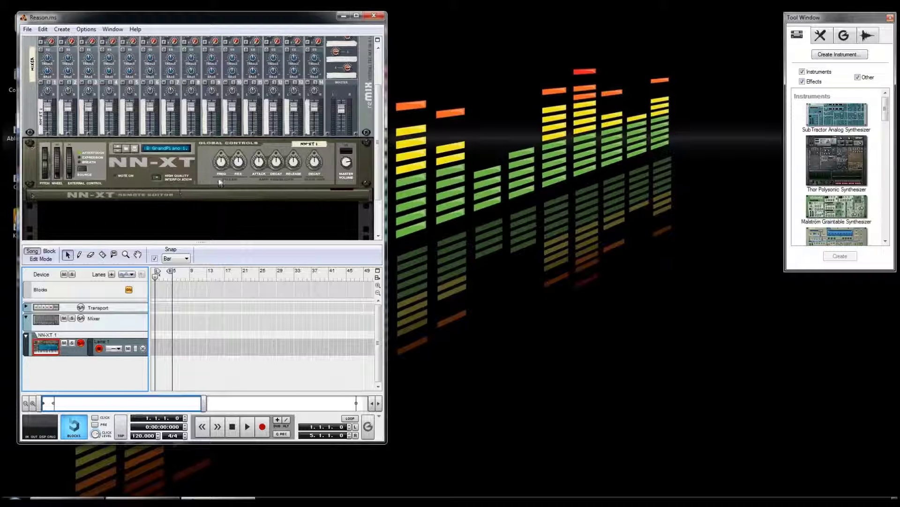
Return to Cubase, collapse the ReWire Channels folder and add one MIDI track
left_click(142, 501)
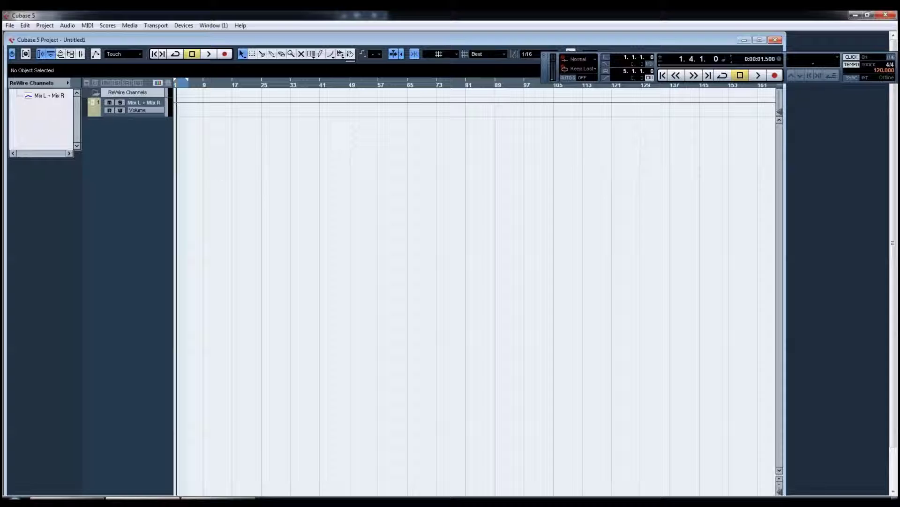
left_click(94, 93)
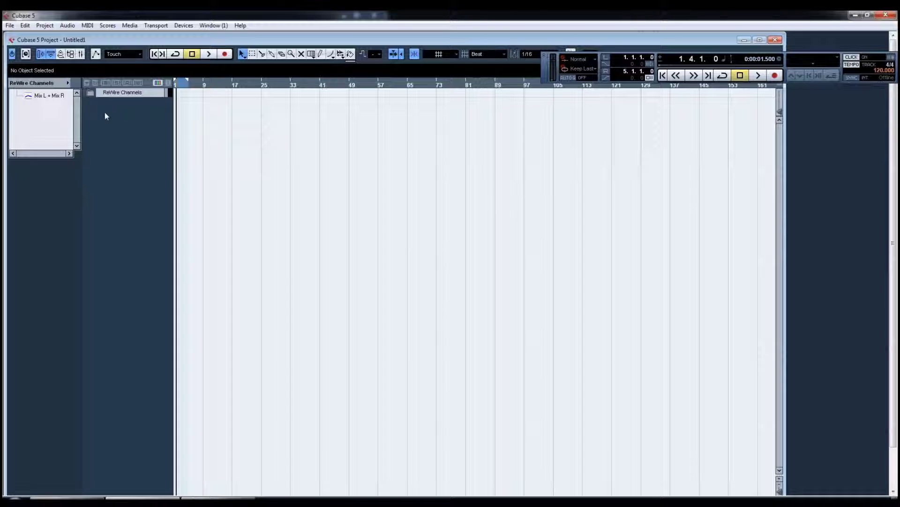
right_click(118, 132)
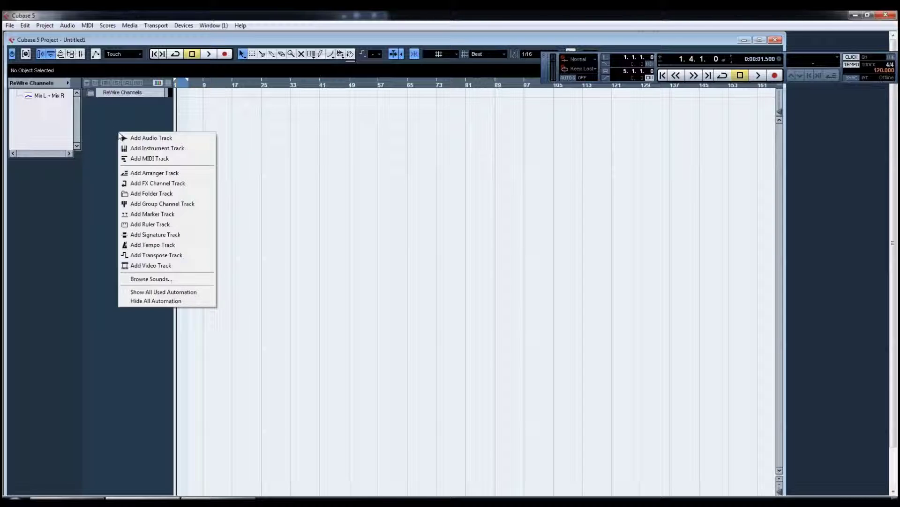
left_click(141, 160)
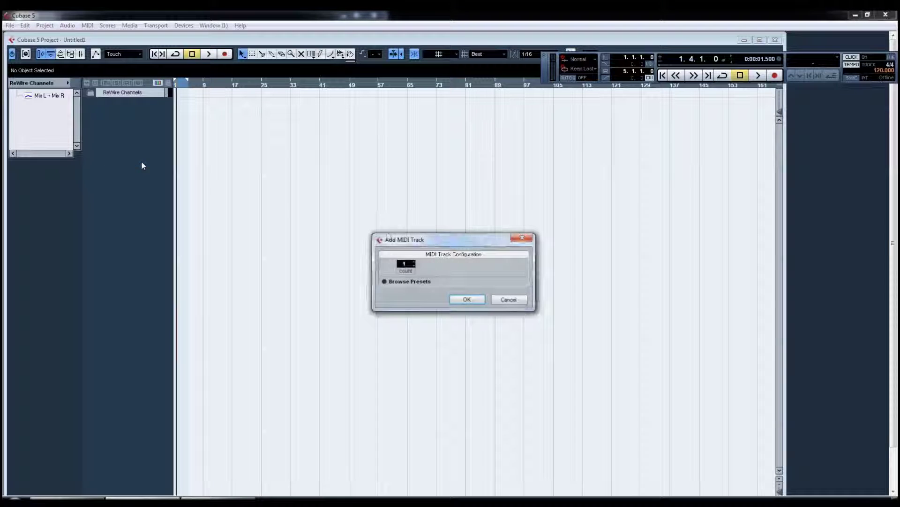
left_click(463, 301)
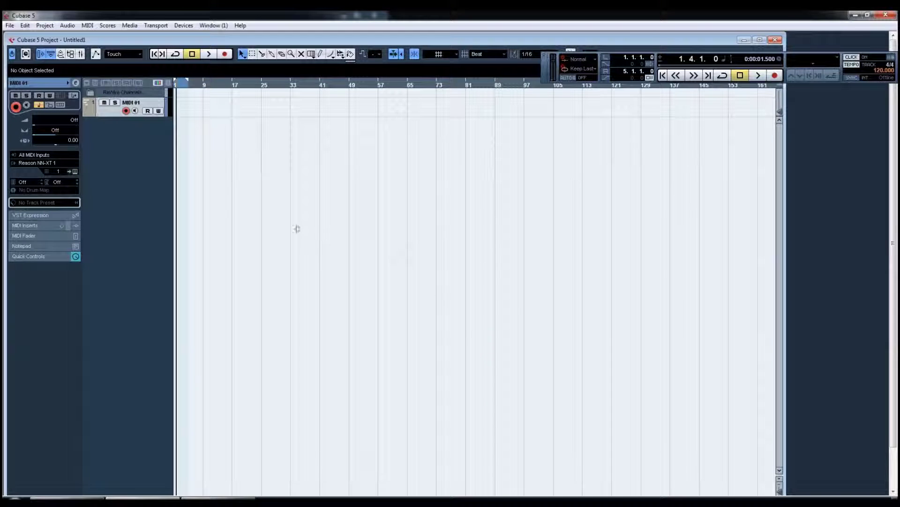
Try Fast Track Pro MIDI Out as the MIDI 01 track's output, and set it to Reason NN-XT 1 instead
left_click(24, 163)
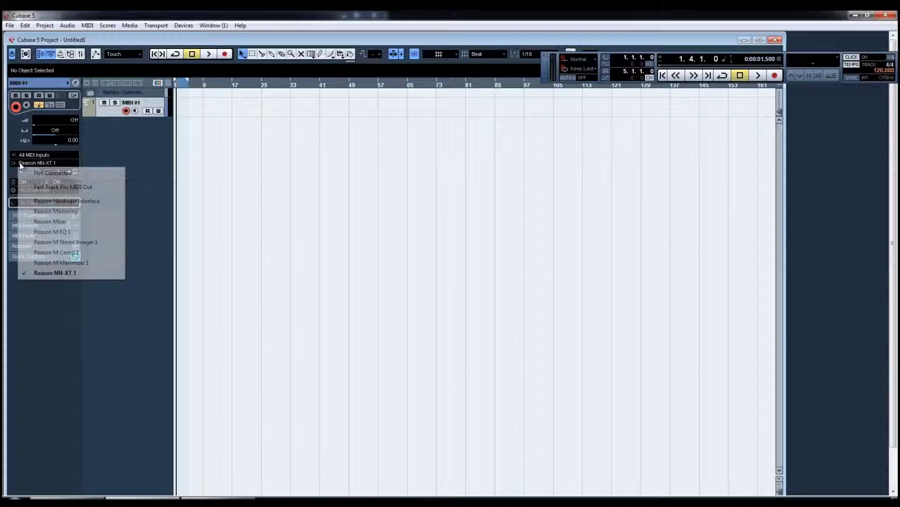
left_click(38, 188)
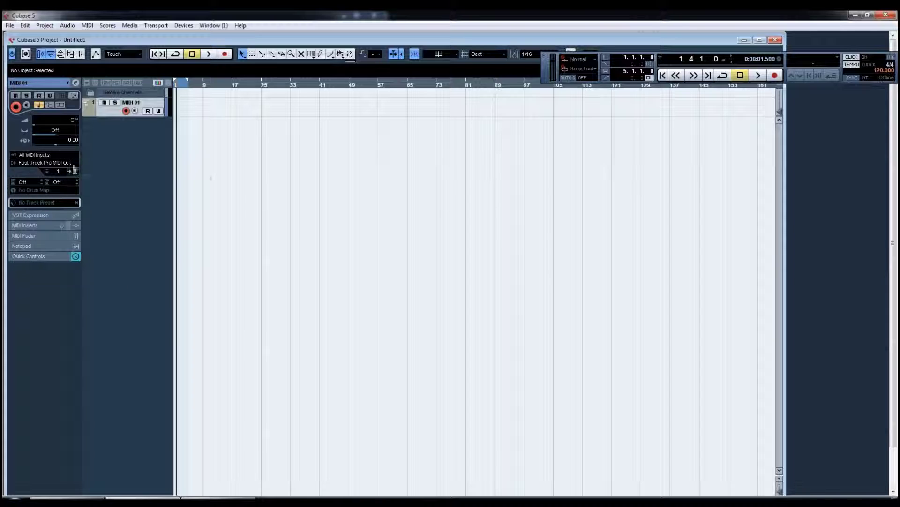
left_click(24, 164)
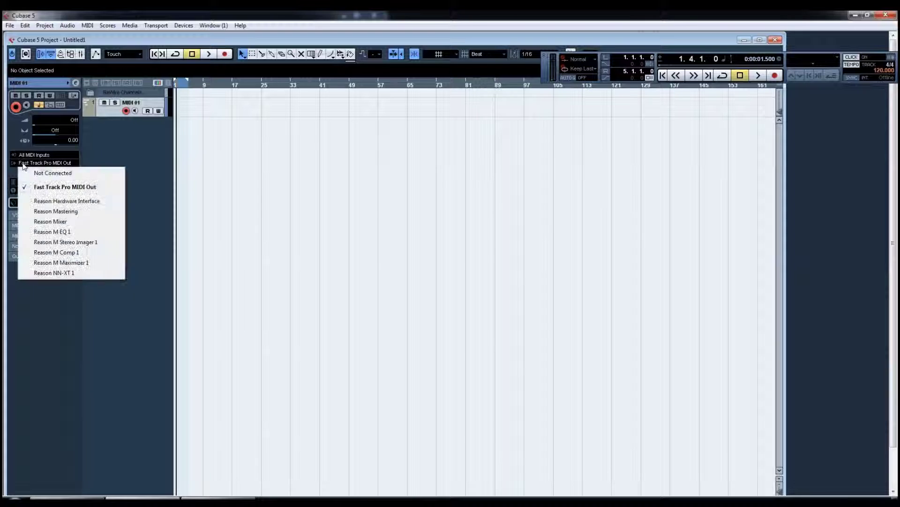
left_click(61, 274)
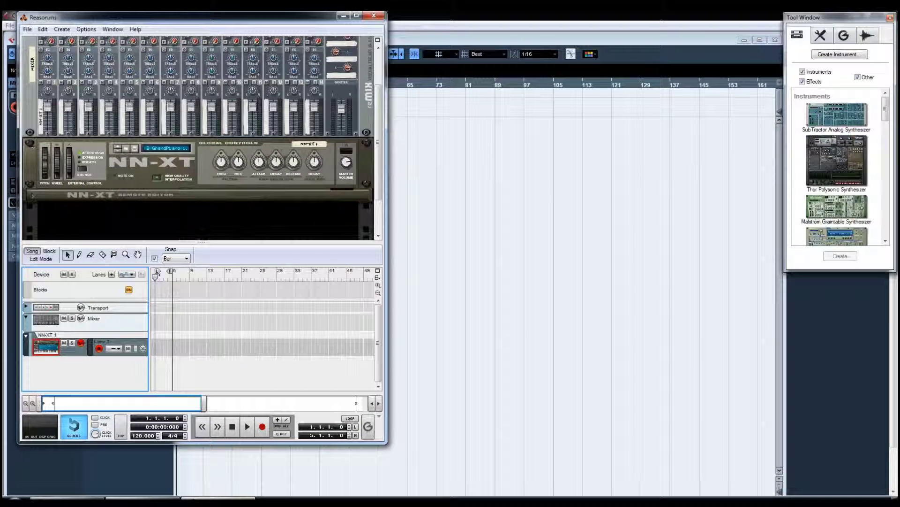
Rename the NN-XT device in the Reason rack as Piano
left_click(302, 147)
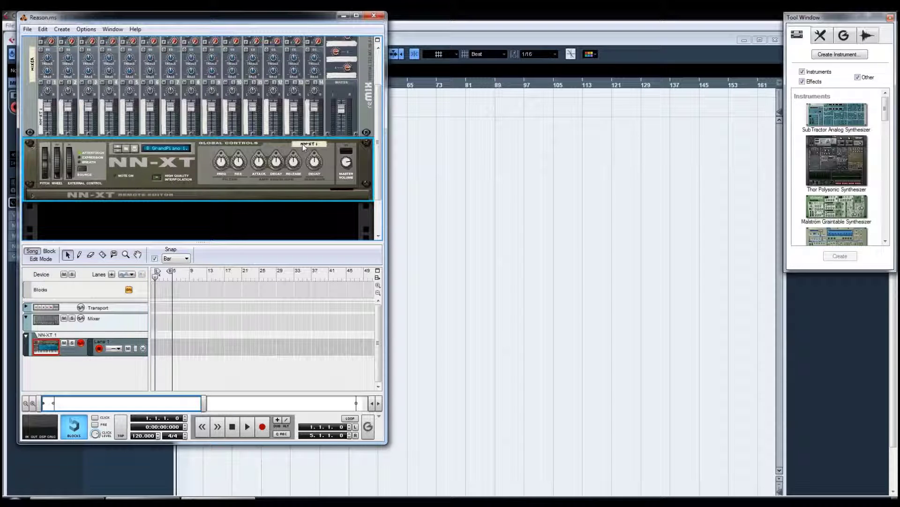
double_click(310, 144)
type("Piano")
key("Return")
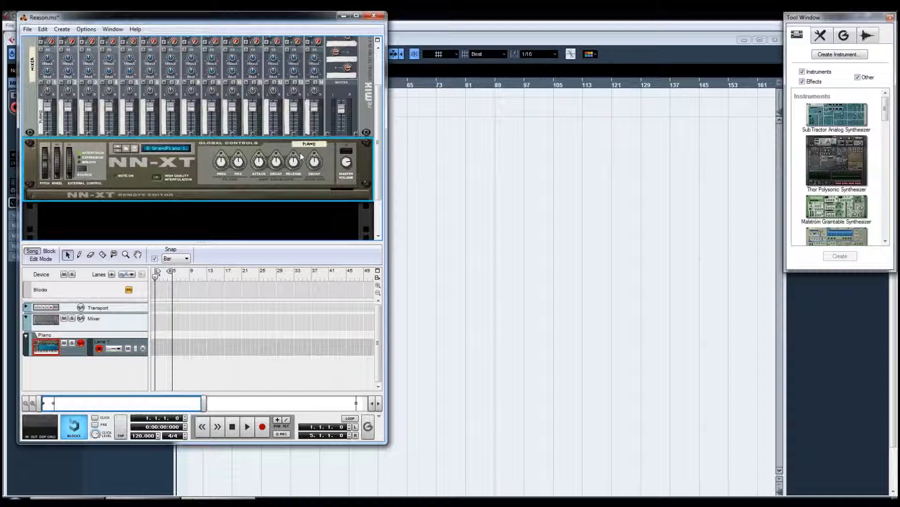
Switch back to Cubase and select Reason Piano as the MIDI 01 track's output
left_click(402, 155)
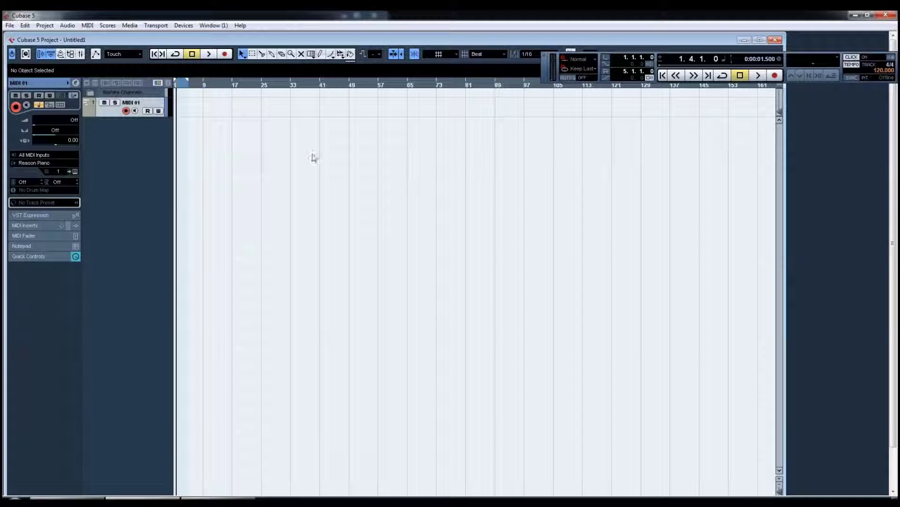
left_click(25, 167)
left_click(54, 274)
Record a short piano part on the MIDI 01 track and play it back
left_click(775, 75)
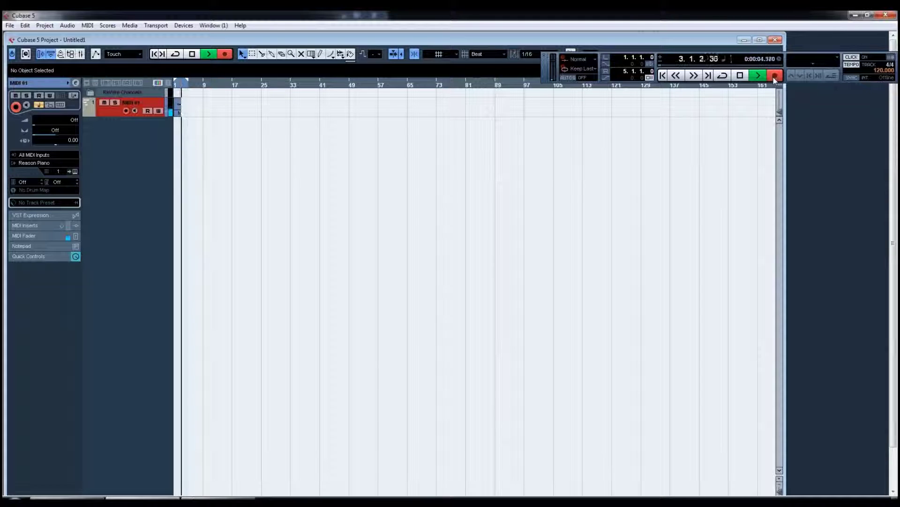
key("space")
left_click(178, 87)
key("space")
key("h")
key("h")
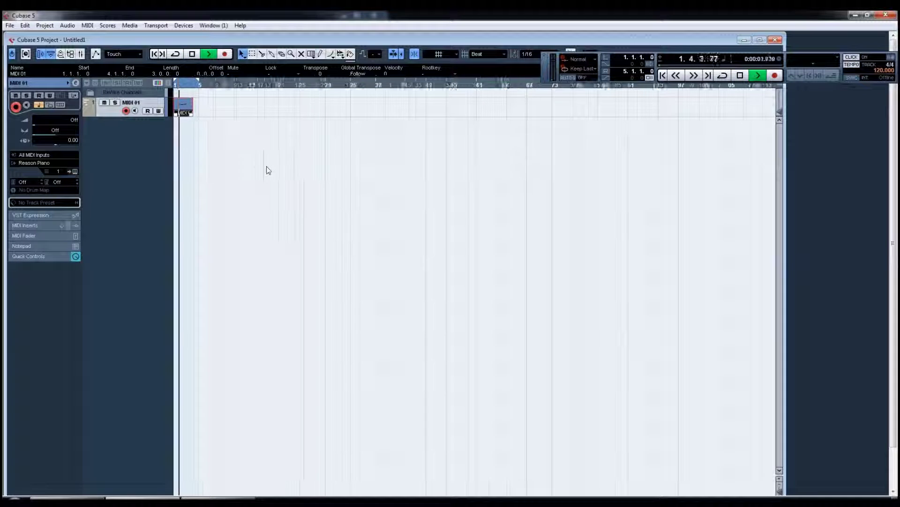
key("h")
key("h")
key("h")
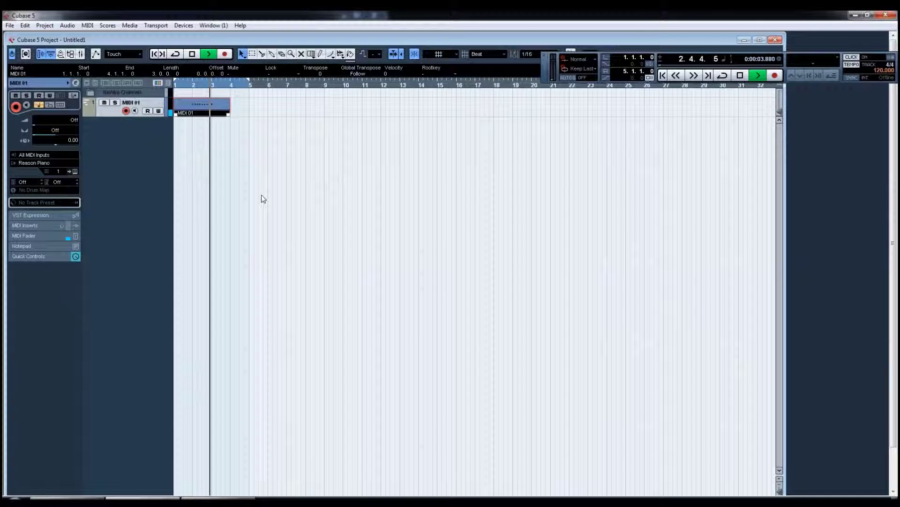
key("space")
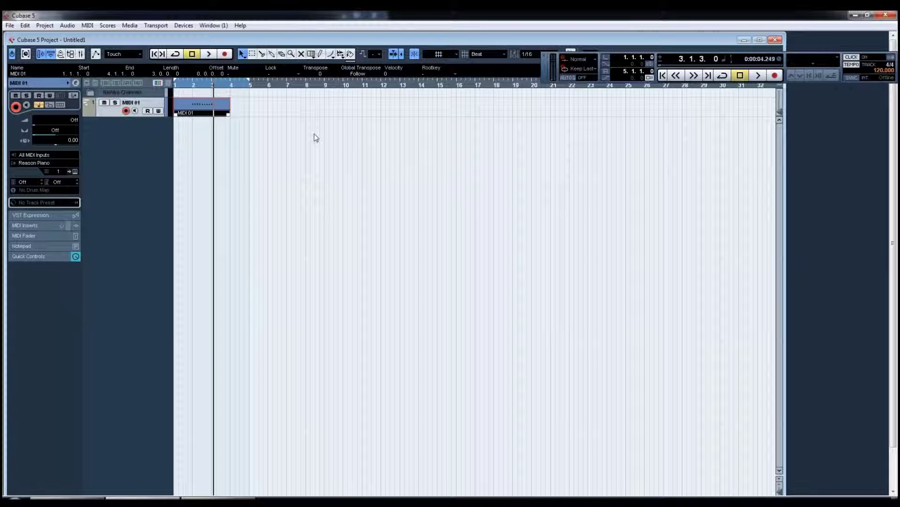
Switch to Reason to check its rack and sequencer, and return to Cubase
left_click(219, 500)
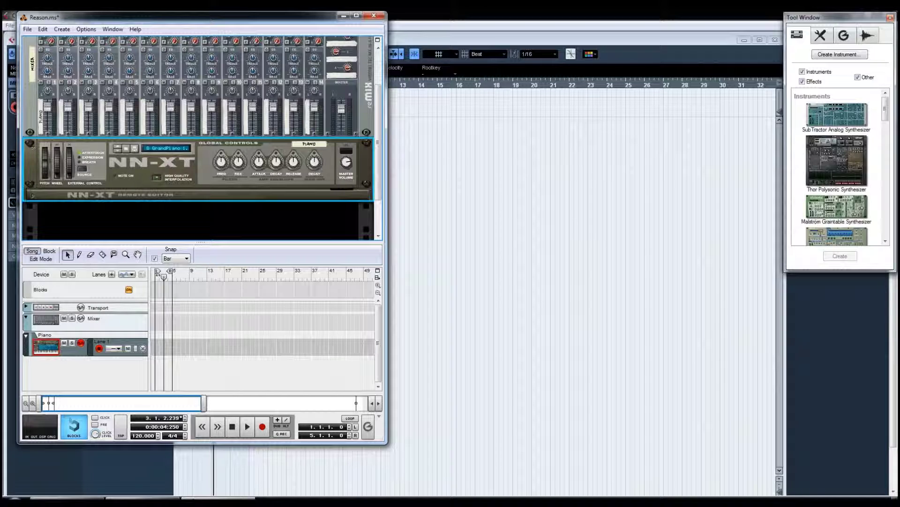
mouse_move(218, 500)
left_click(602, 32)
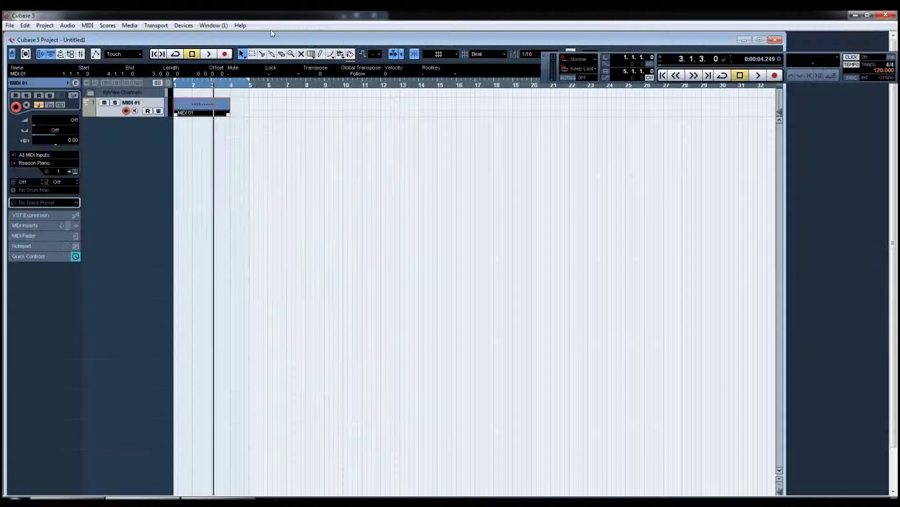
Open the Save As dialog for the Cubase project and leave it without saving
left_click(10, 25)
left_click(41, 98)
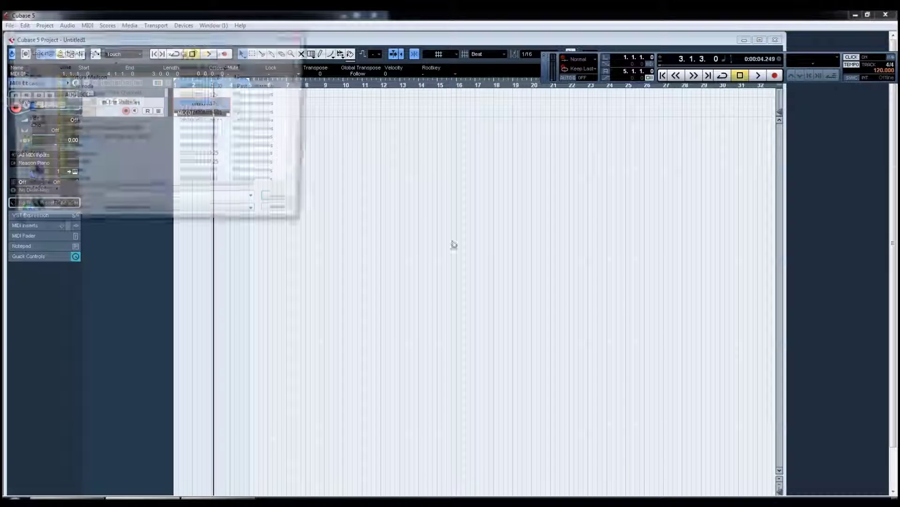
left_click(287, 218)
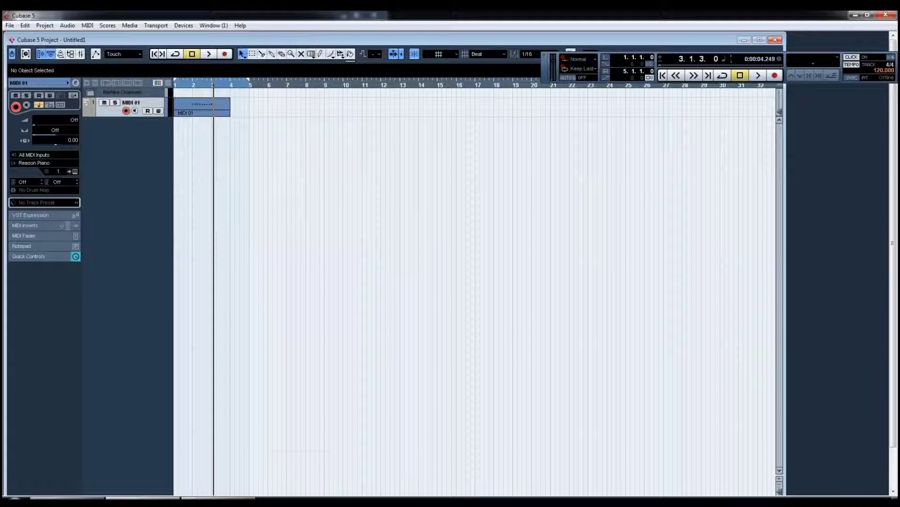
Switch to Reason, open its Save Song dialog, leave it without saving and return to Cubase
key("alt+Tab")
left_click(27, 30)
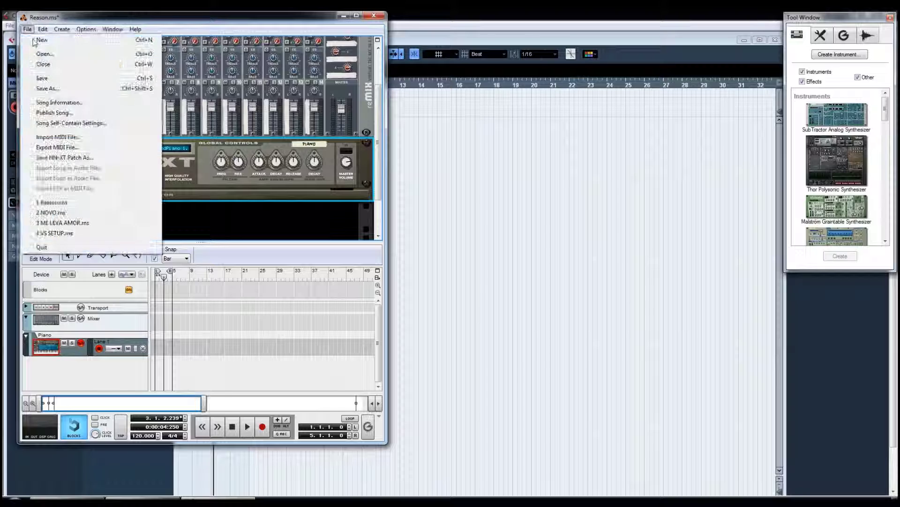
left_click(57, 90)
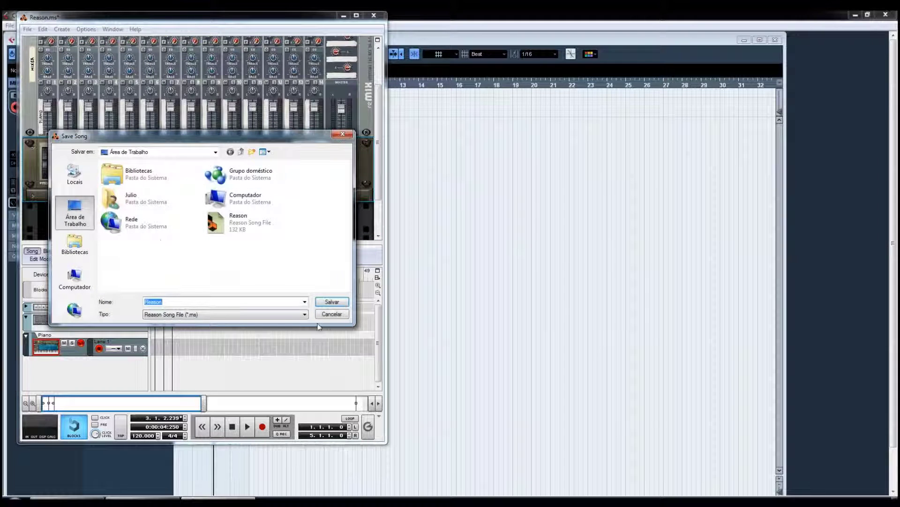
left_click(332, 315)
left_click(494, 32)
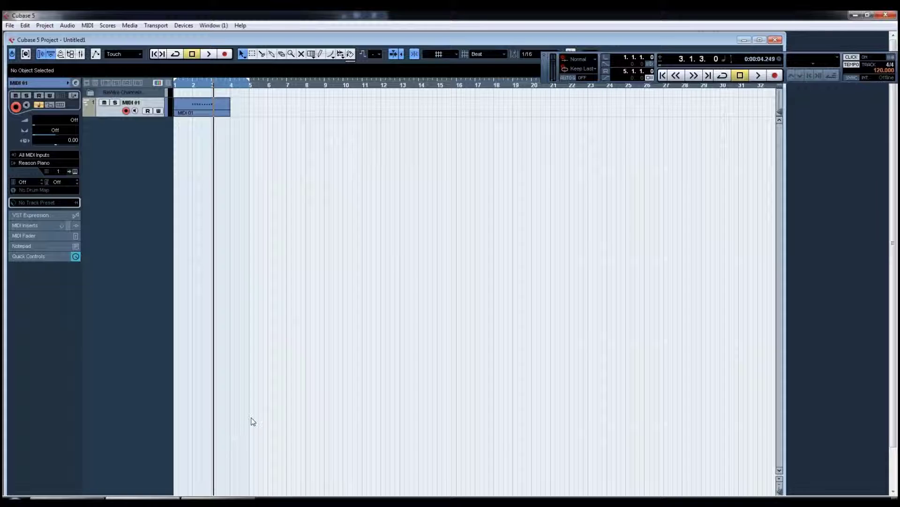
Switch to Reason and back to Cubase, start closing the Cubase project, and cancel at the save prompt
left_click(237, 500)
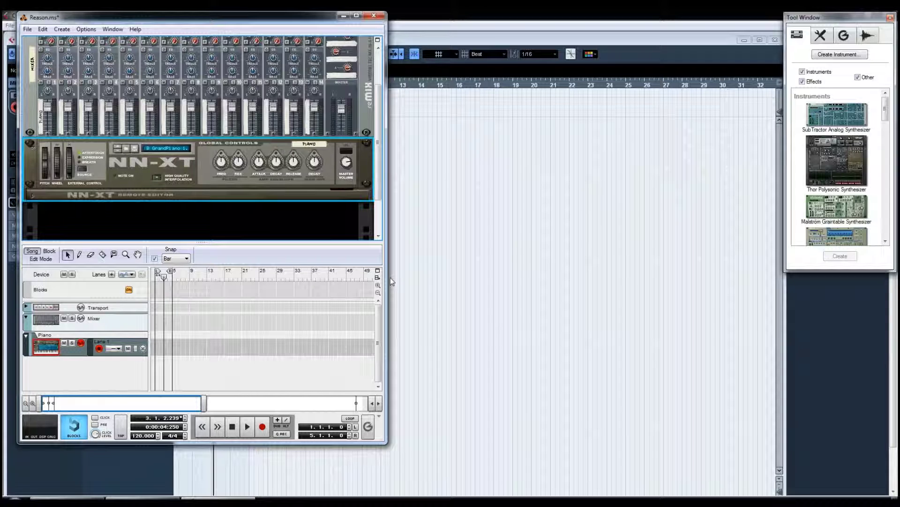
left_click(511, 221)
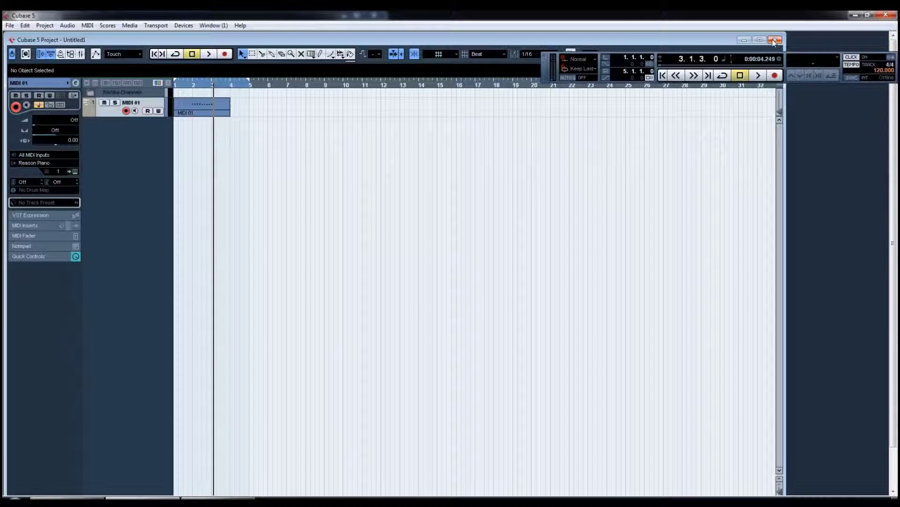
left_click(774, 40)
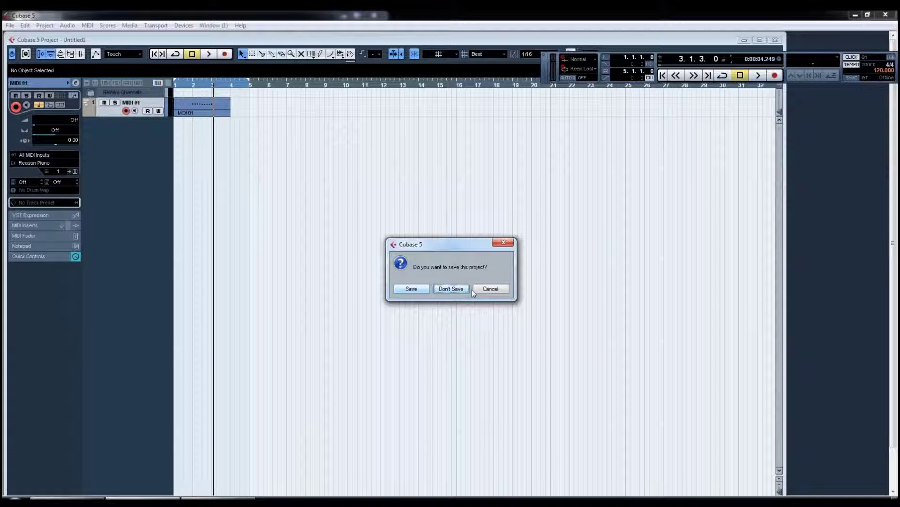
left_click(485, 289)
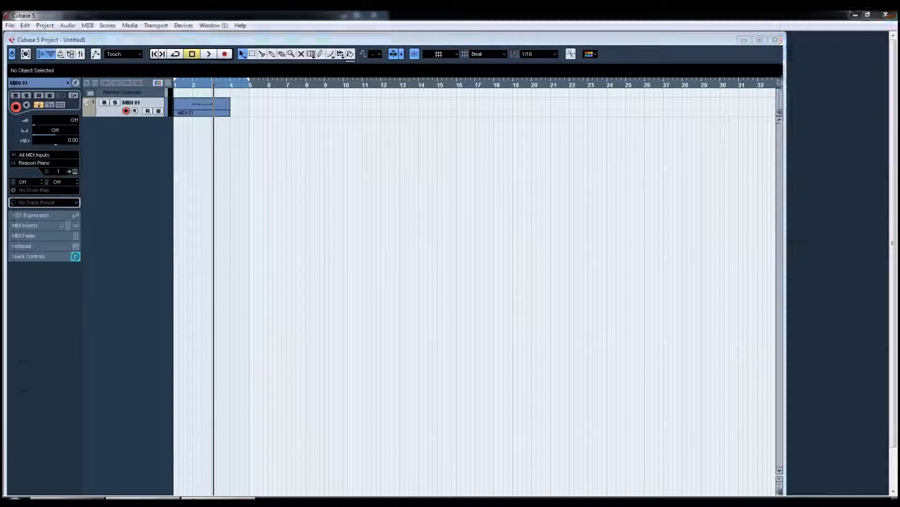
Bring Reason to the front, minimize it, and maximize the project window in Cubase
left_click(199, 499)
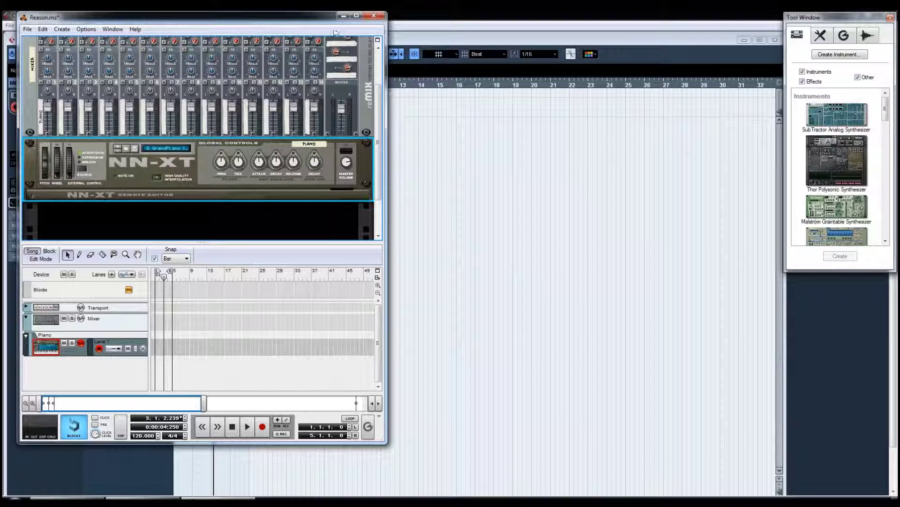
left_click(344, 15)
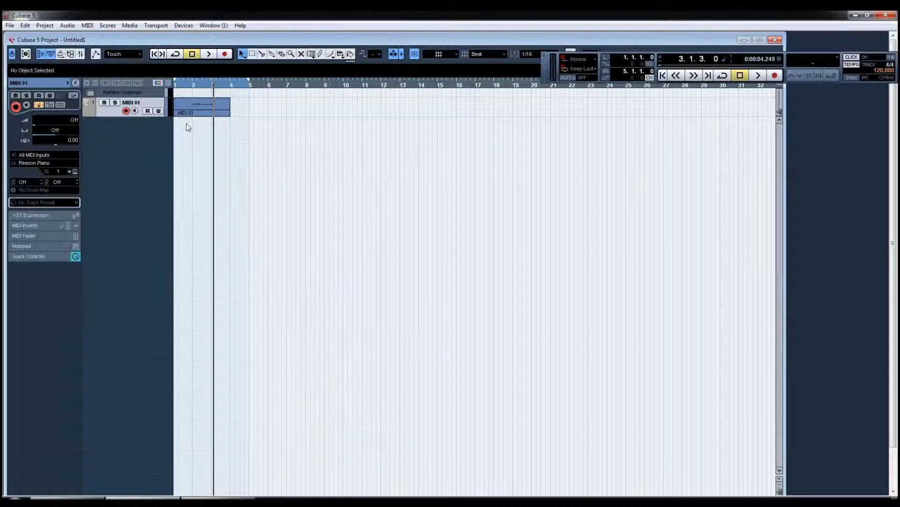
left_click(27, 163)
left_click(114, 347)
double_click(364, 40)
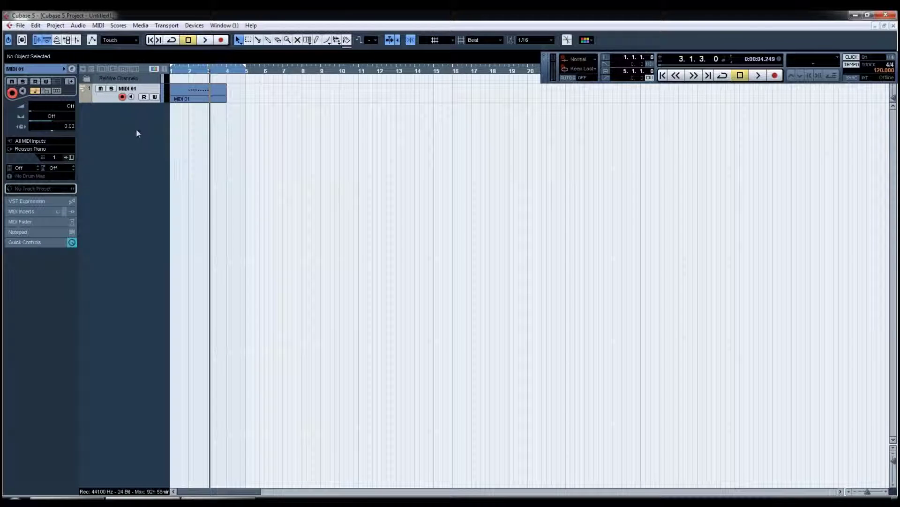
Add two more MIDI tracks below MIDI 01
right_click(112, 140)
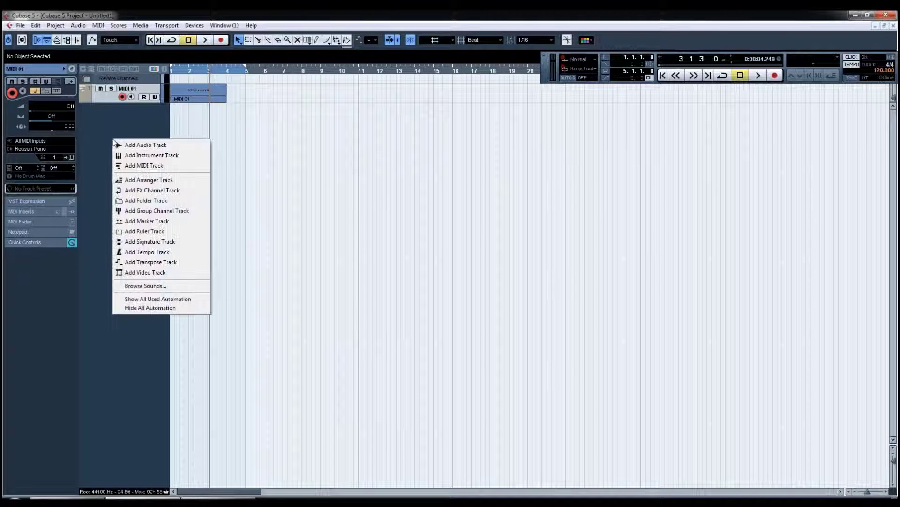
left_click(175, 165)
left_click(415, 262)
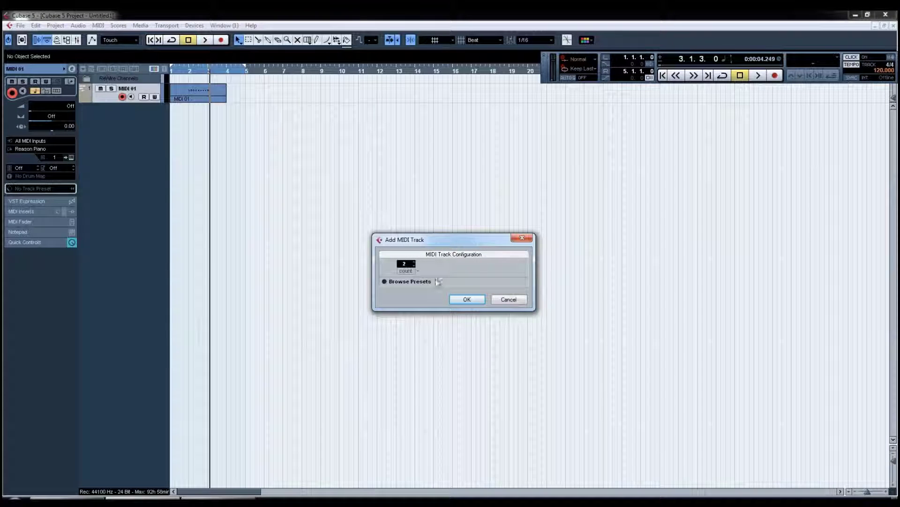
left_click(460, 300)
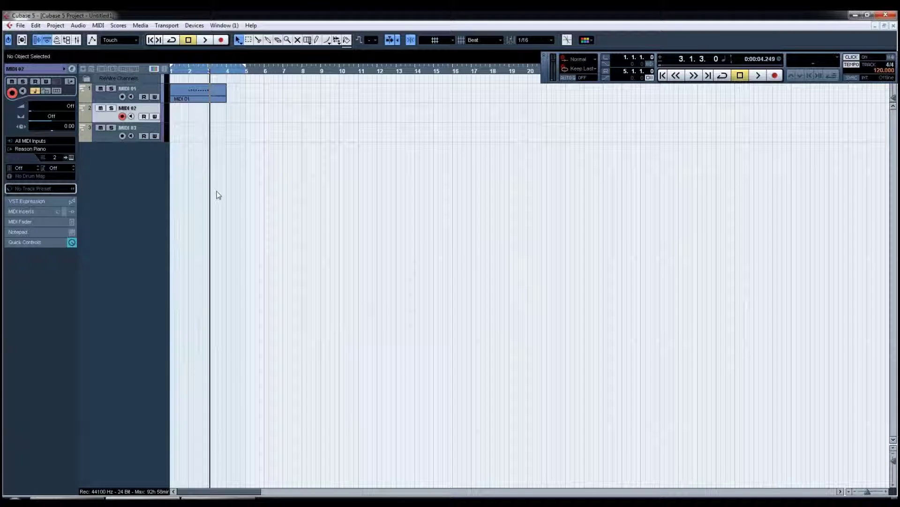
Look through the available MIDI output destinations for the MIDI 02 track and leave the routing as it is
left_click(223, 498)
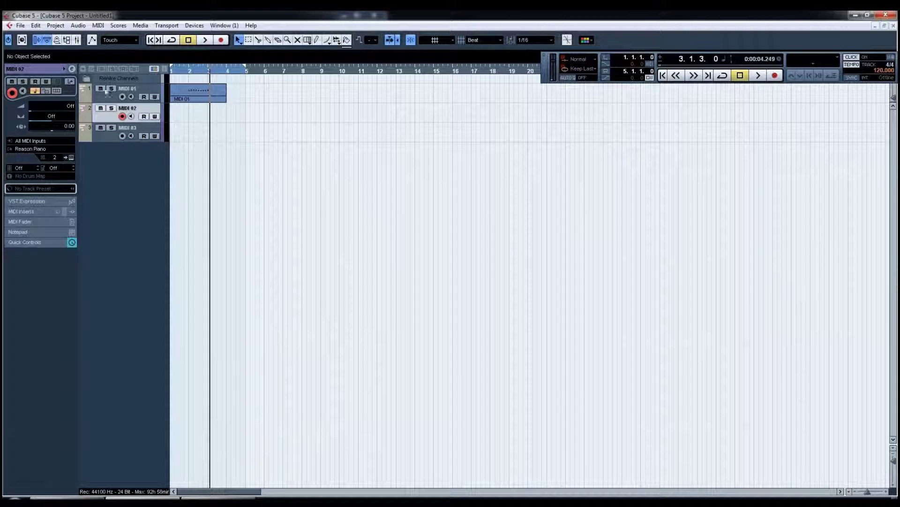
left_click(38, 149)
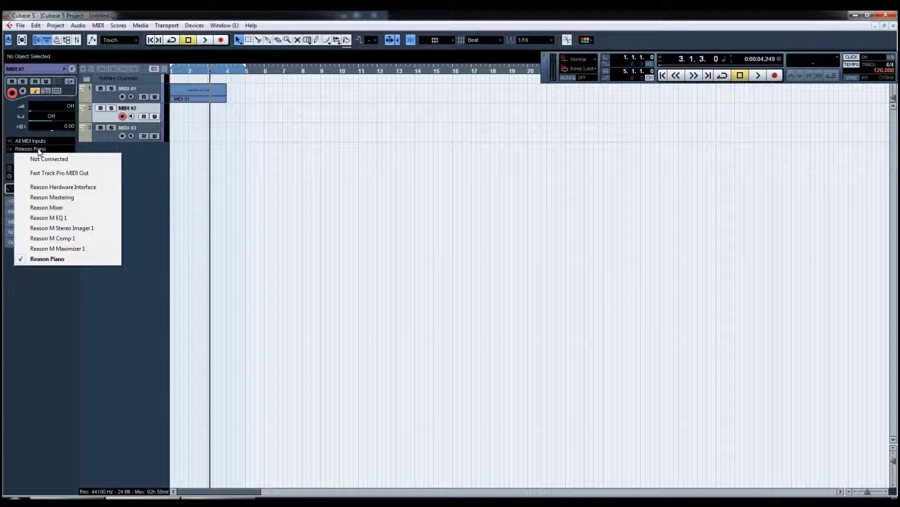
left_click(151, 170)
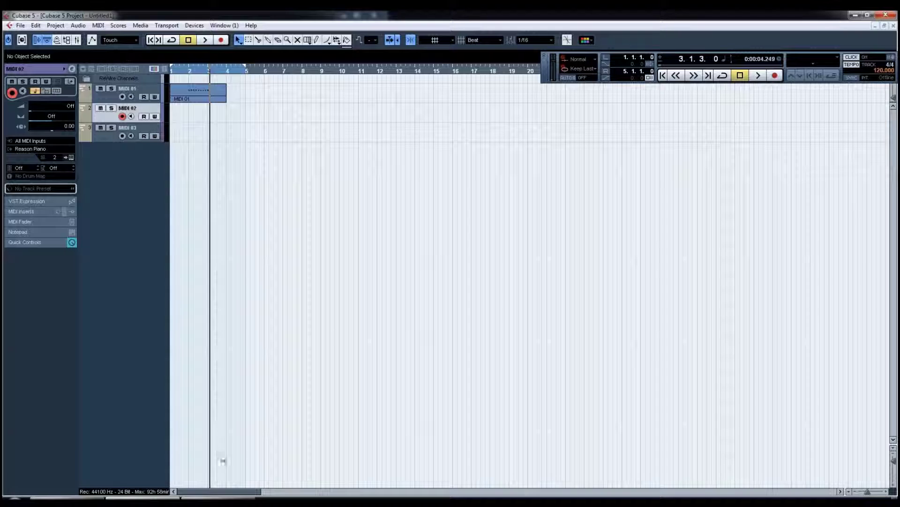
Add a Thor Polysonic Synthesizer to the Reason rack and route Cubase's MIDI 02 track to Reason Thor 1
left_click(217, 494)
left_click_drag(837, 162, 165, 205)
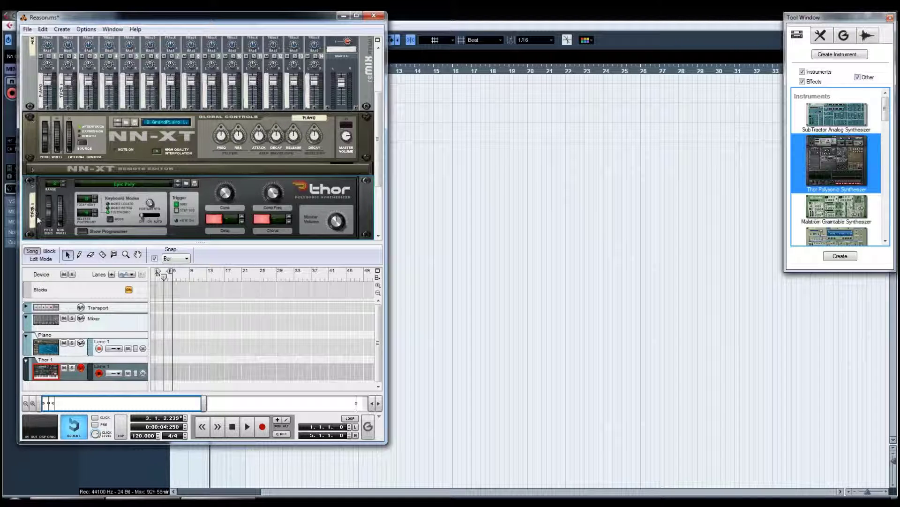
left_click(447, 197)
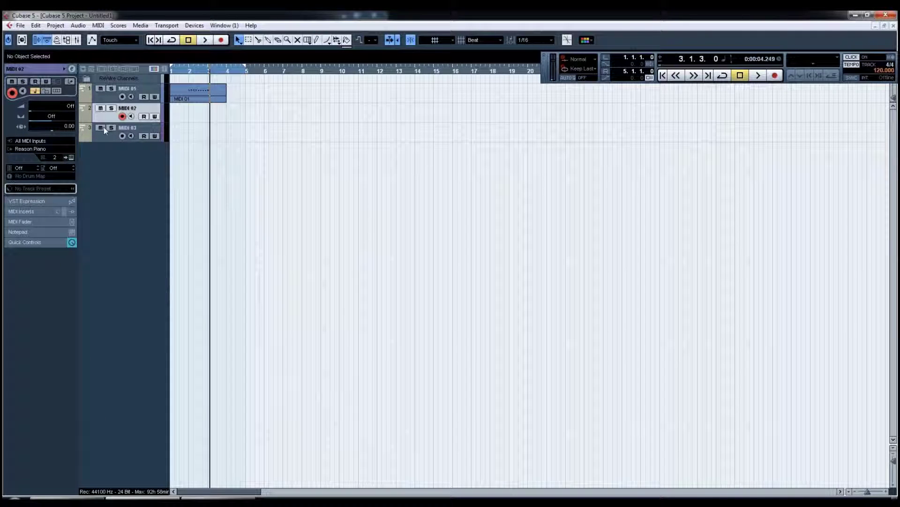
left_click(42, 149)
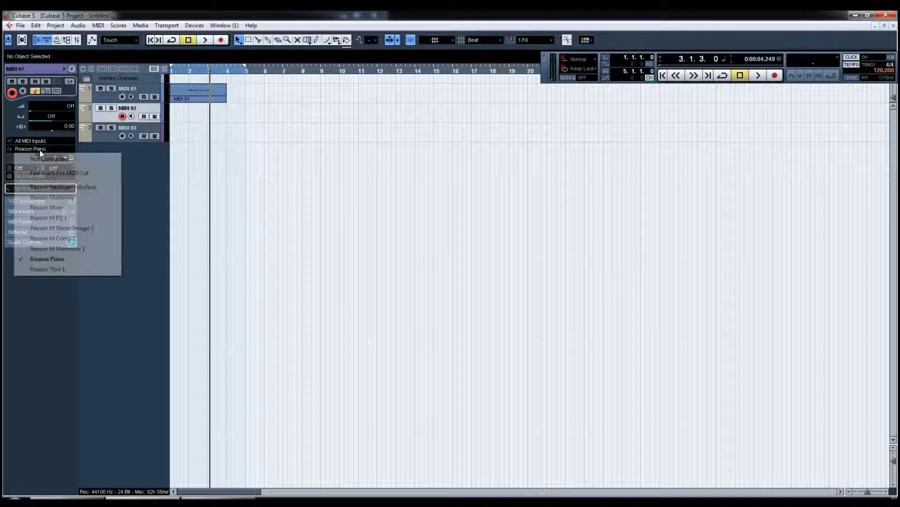
left_click(60, 268)
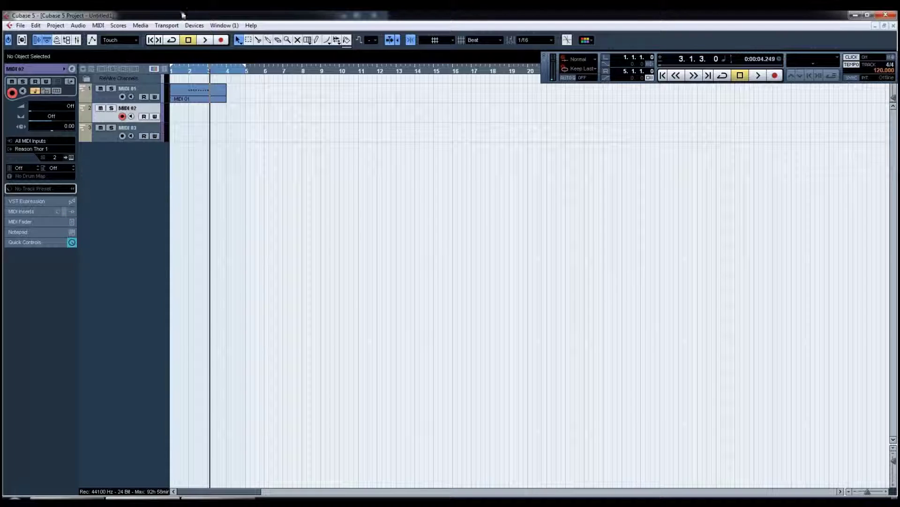
Record a short Thor part on the MIDI 02 track from the start of the project
left_click(172, 72)
left_click(776, 76)
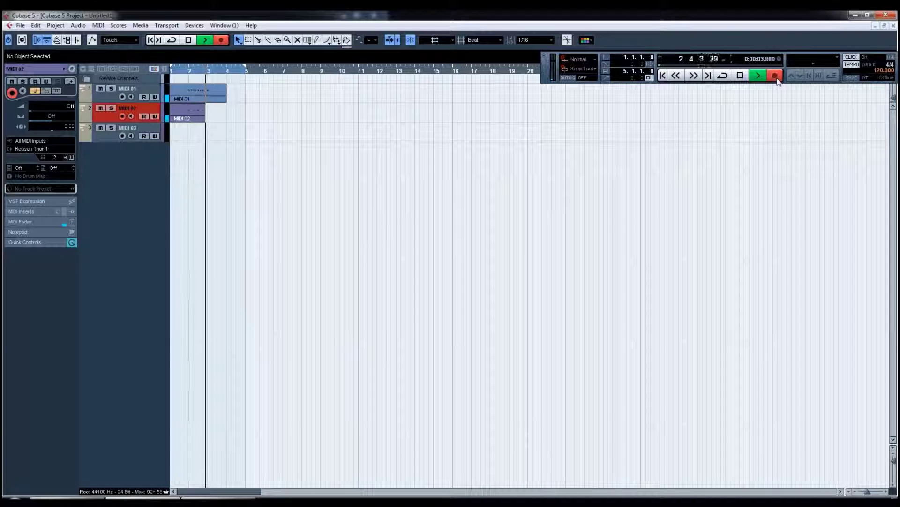
key("space")
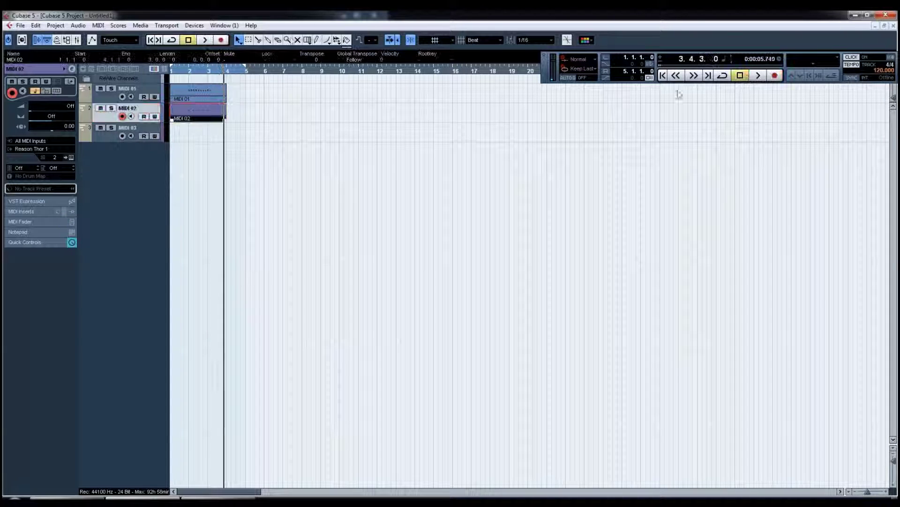
Add a SubTractor Analog Synthesizer below Thor in Reason and route Cubase's MIDI 03 track to Reason SubTractor 1
left_click(100, 136)
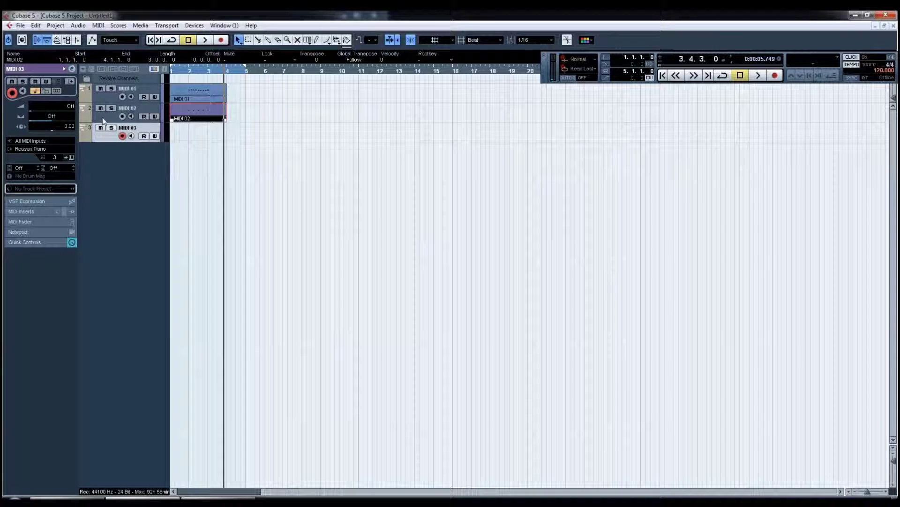
left_click(218, 502)
scroll(354, 142, "down", 2)
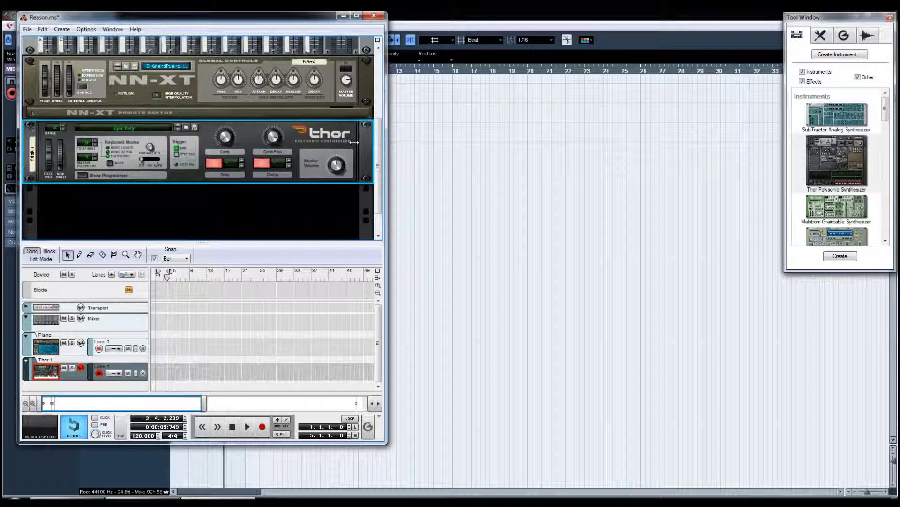
scroll(354, 142, "down", 1)
left_click_drag(836, 115, 198, 206)
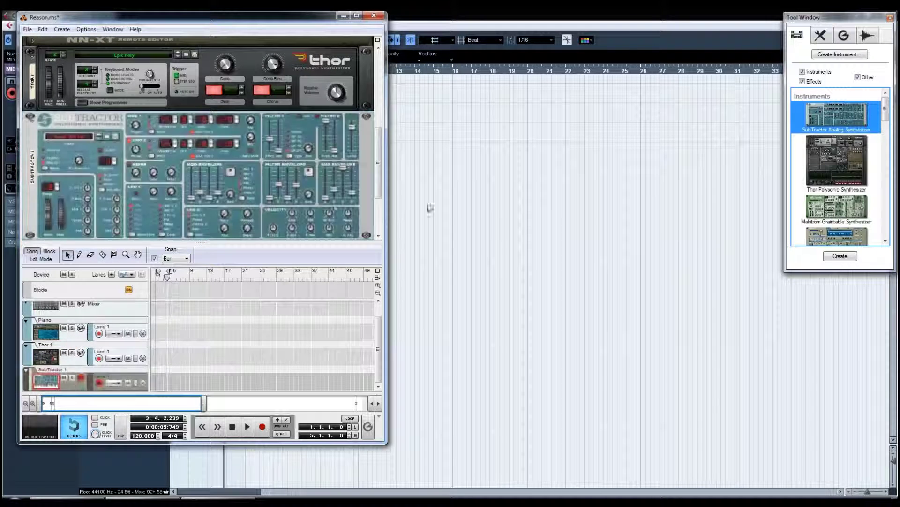
left_click(454, 201)
left_click(46, 149)
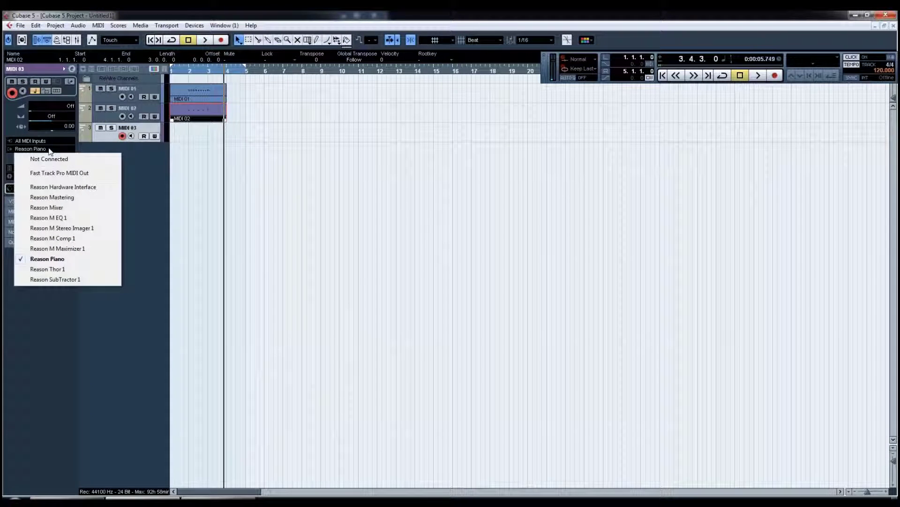
left_click(55, 280)
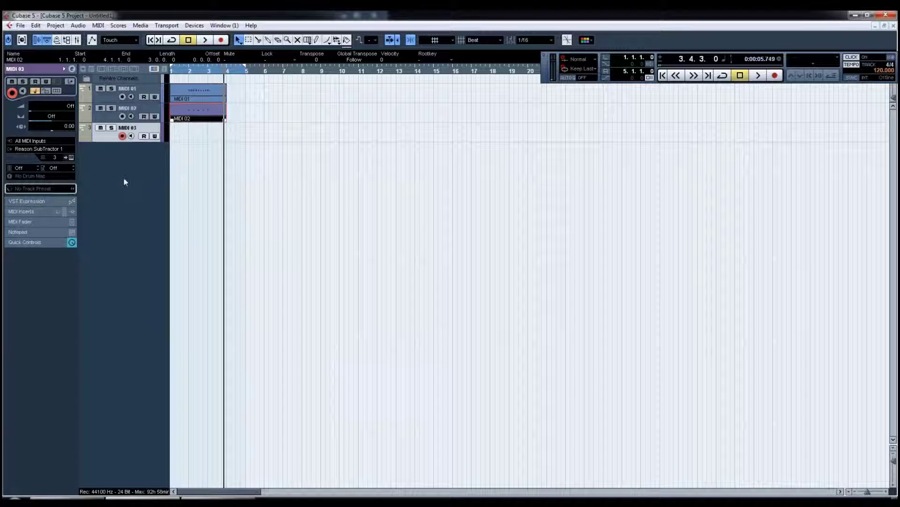
Record a short SubTractor part on the MIDI 03 track from the project start and play the three parts back
left_click(662, 75)
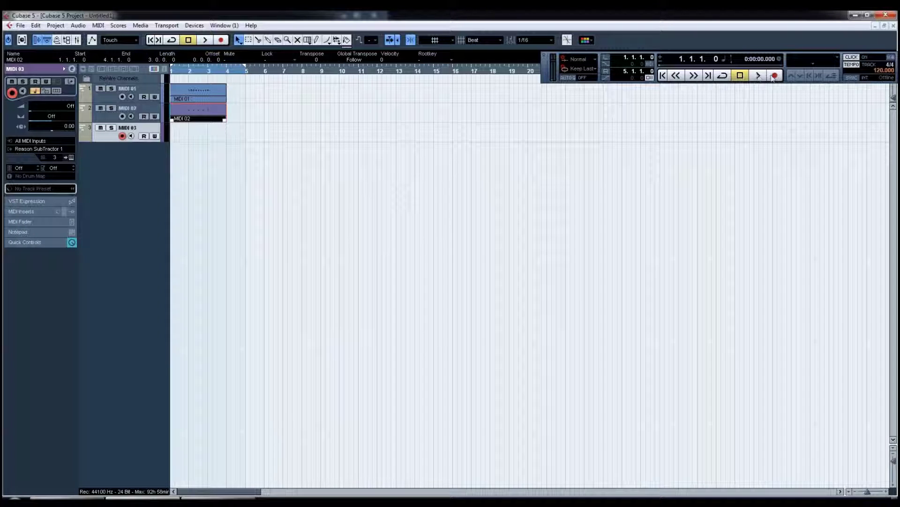
left_click(774, 75)
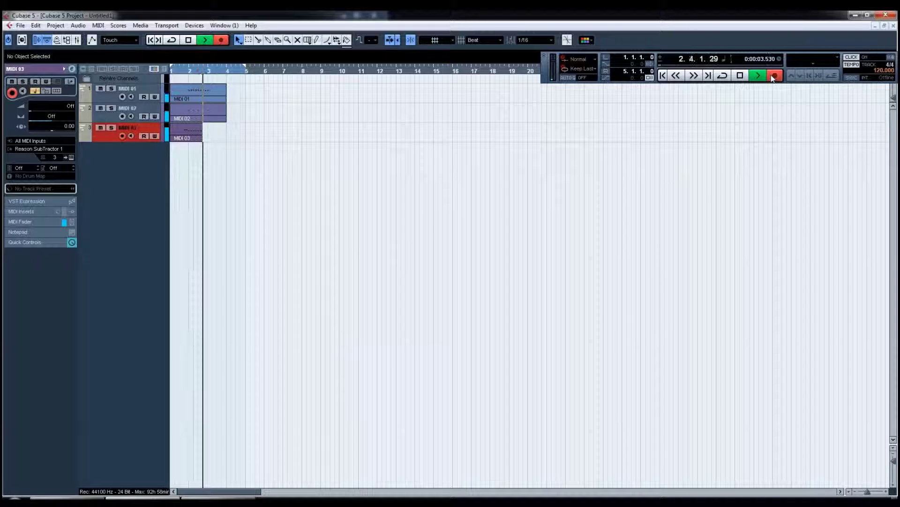
key("space")
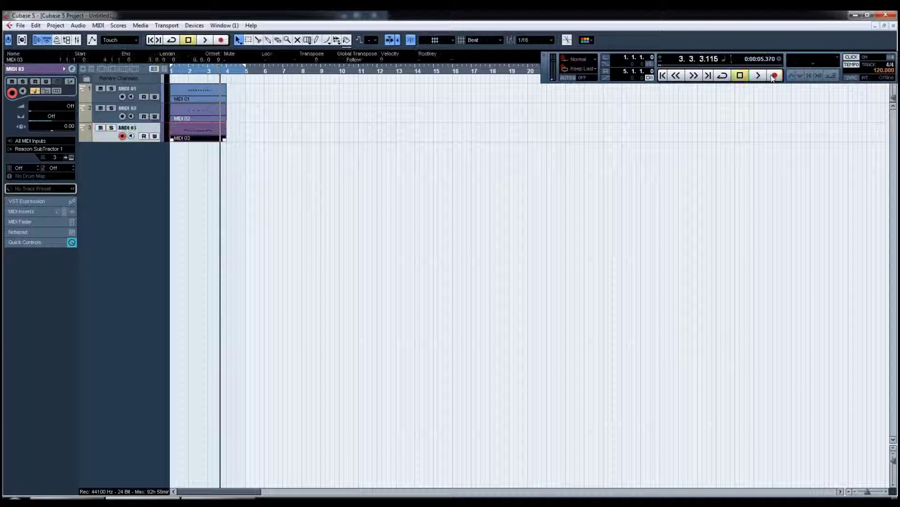
key("space")
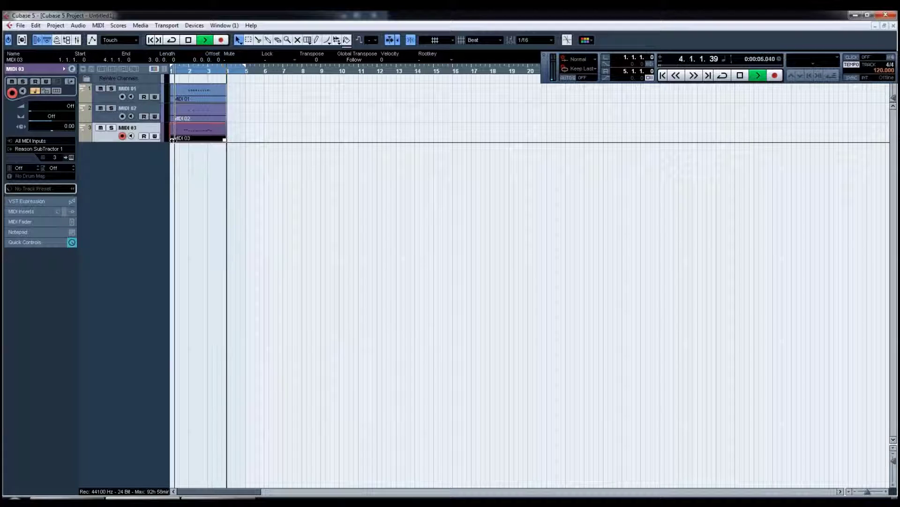
key("space")
Rename the MIDI 01 track to piano and the MIDI 02 track to thor
double_click(125, 89)
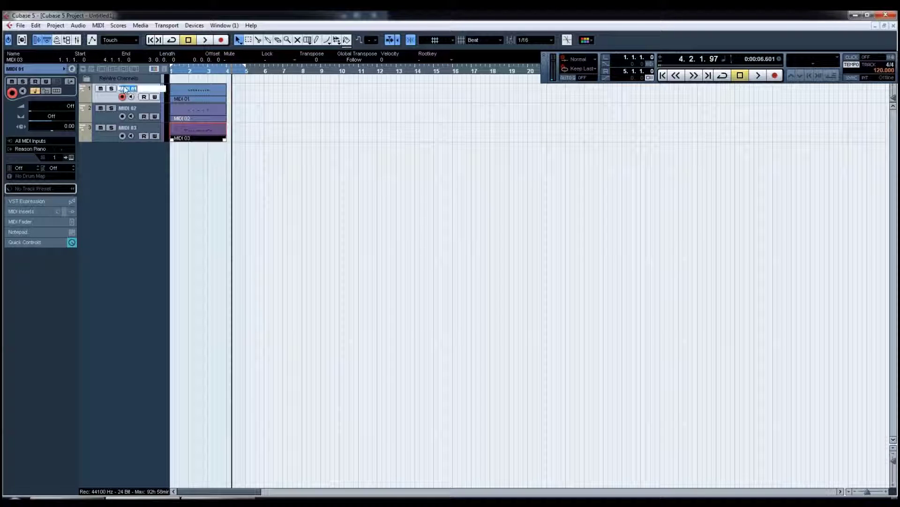
type("piano")
key("Return")
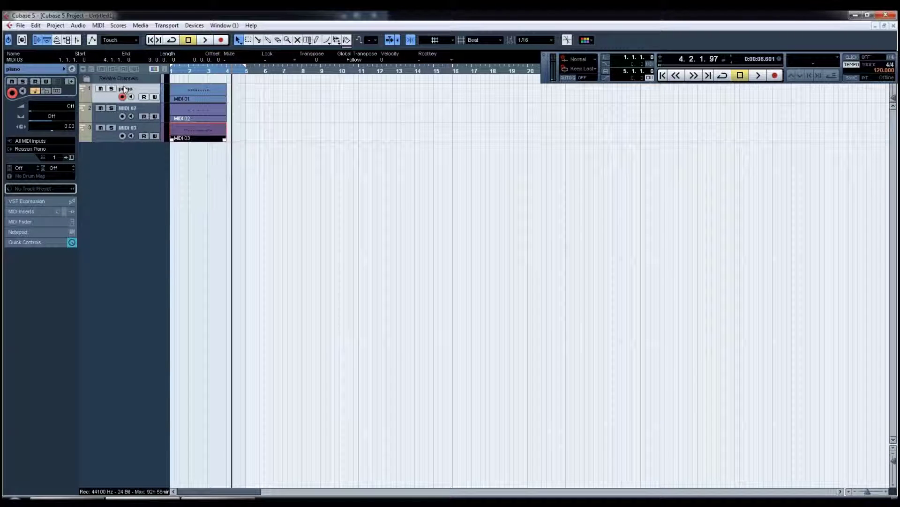
left_click(126, 111)
double_click(128, 108)
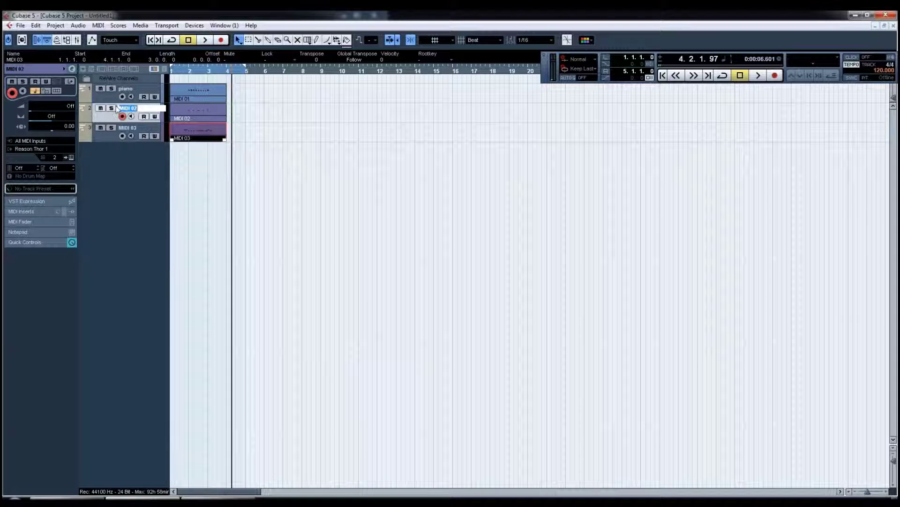
type("thor")
key("Return")
left_click(108, 141)
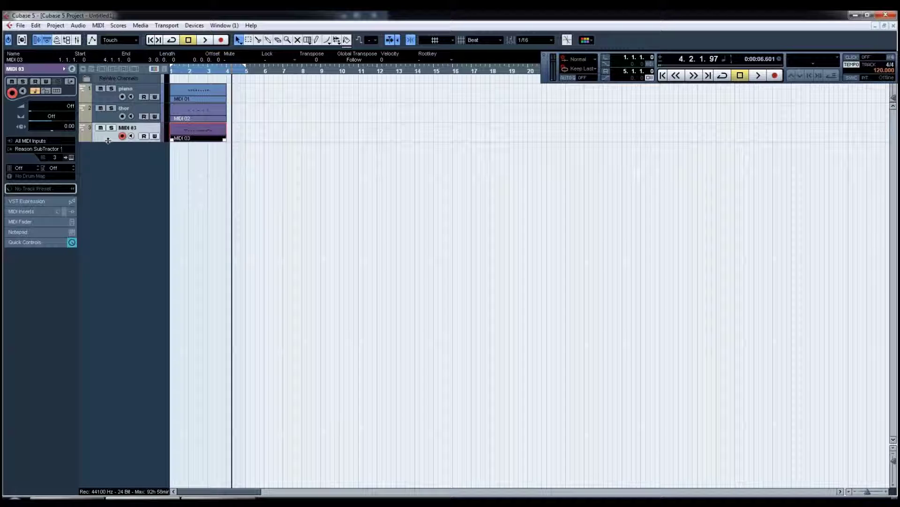
double_click(126, 128)
left_click(149, 165)
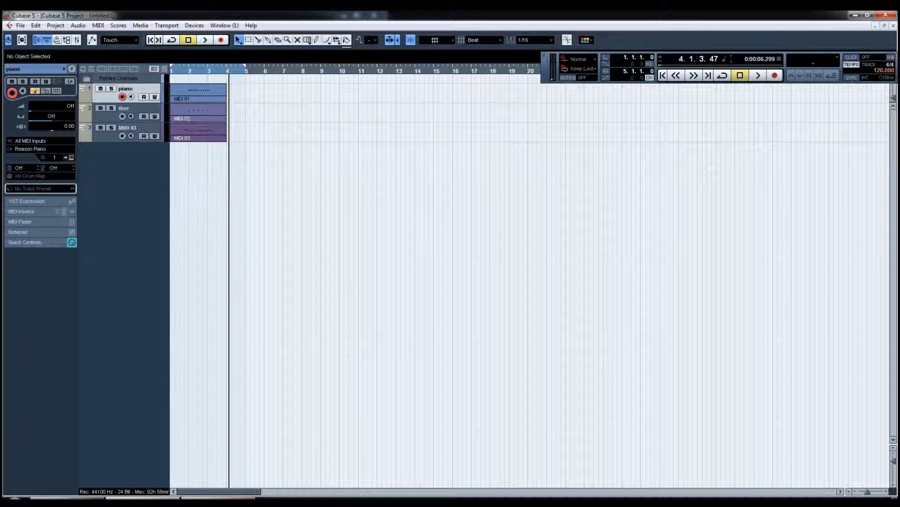
Switch to Reason and open its preferences on the Keyboards and Control Surfaces page
left_click(220, 499)
left_click(45, 30)
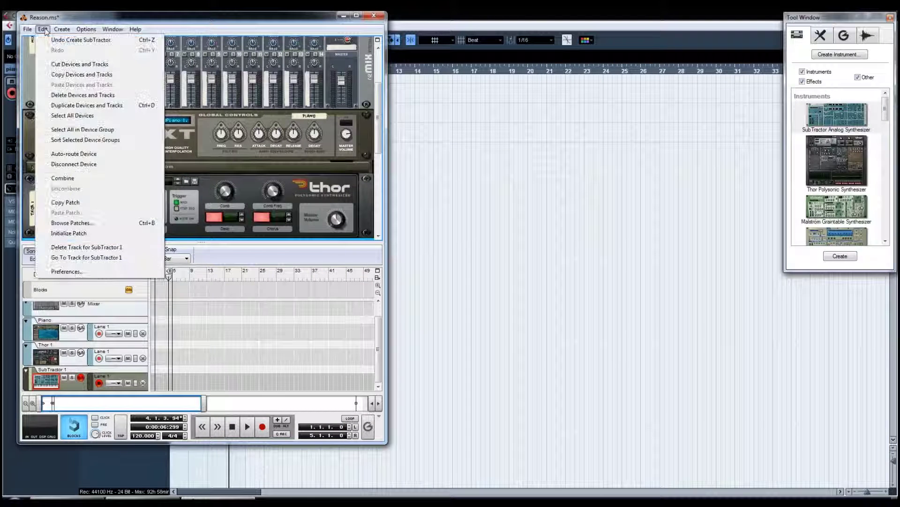
left_click(65, 271)
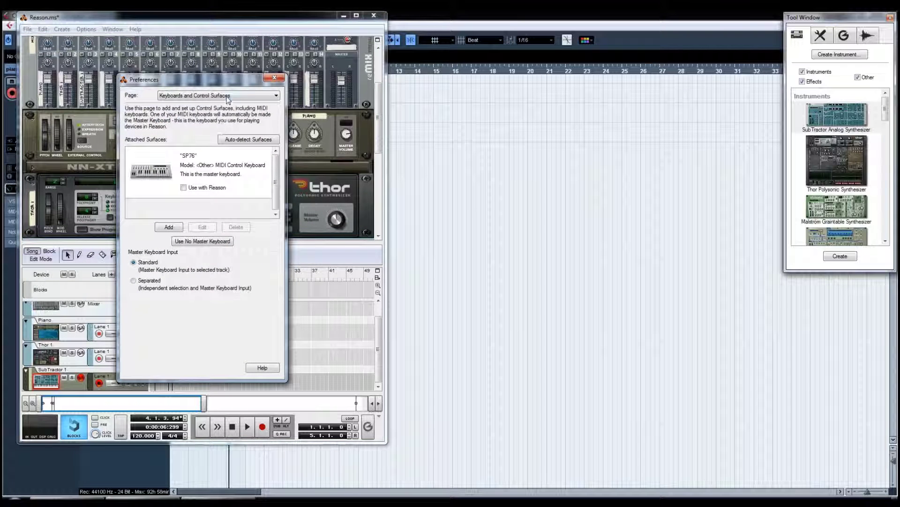
left_click(227, 97)
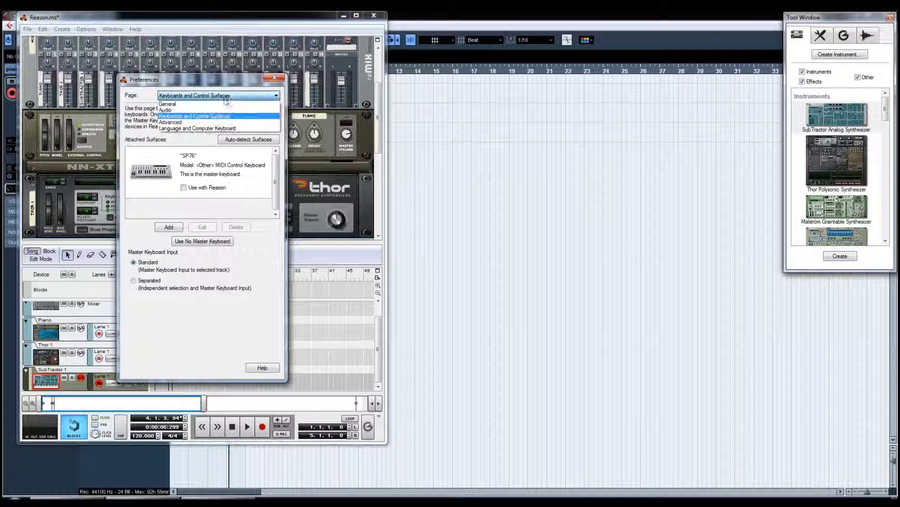
left_click(196, 116)
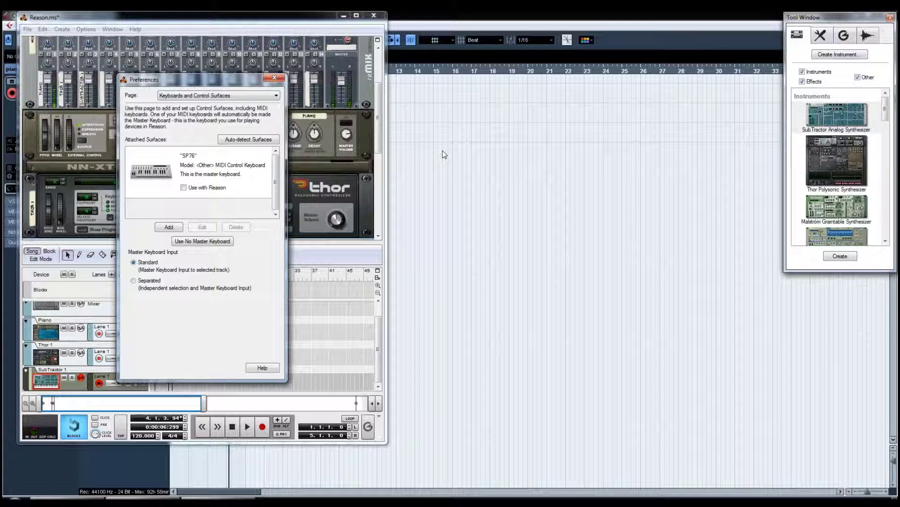
Turn Use with Reason on and off again for the SP76 keyboard, and close the preferences
left_click(184, 188)
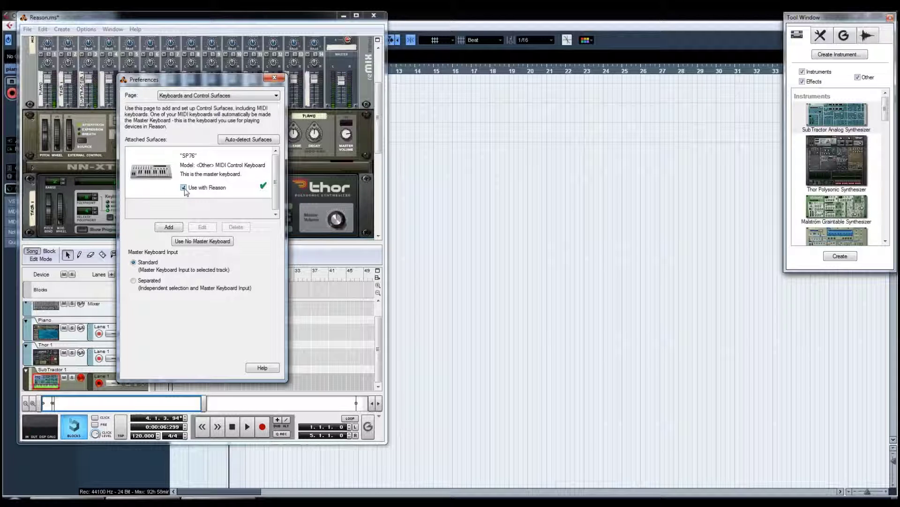
left_click(183, 188)
left_click(275, 77)
scroll(235, 176, "down", 3)
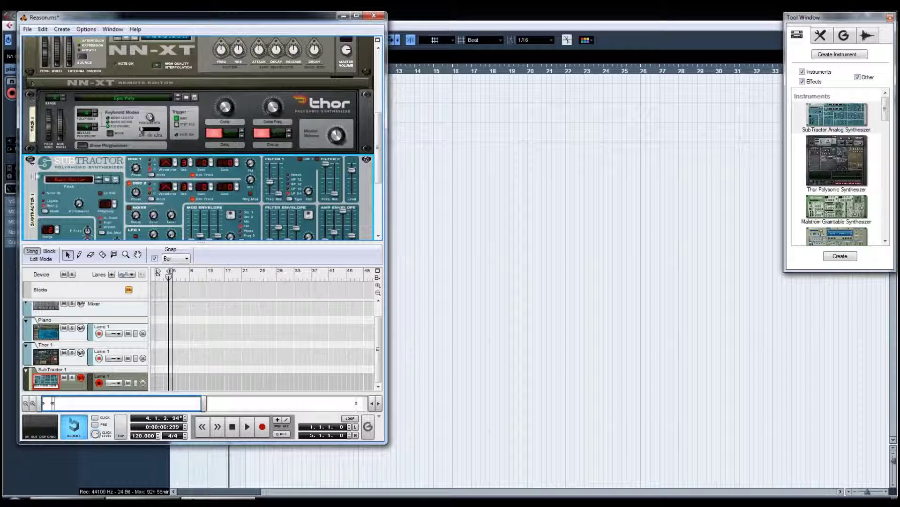
scroll(295, 78, "up", 3)
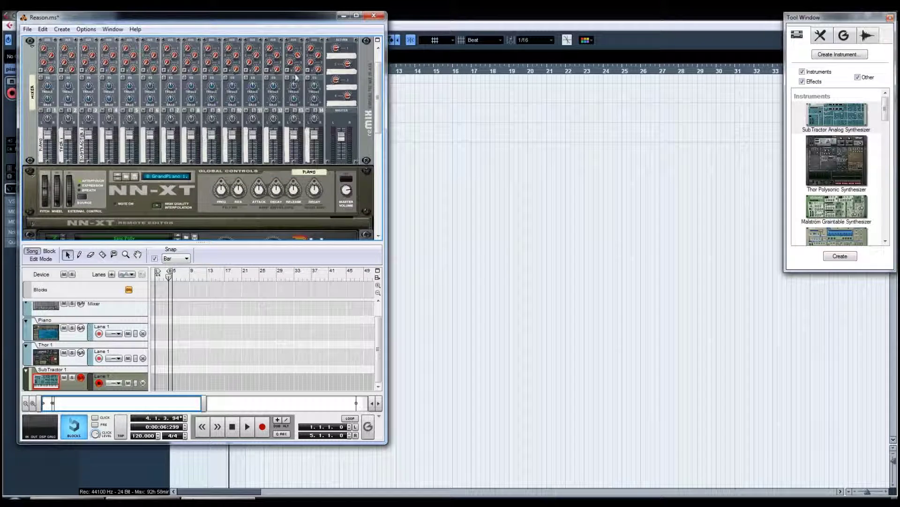